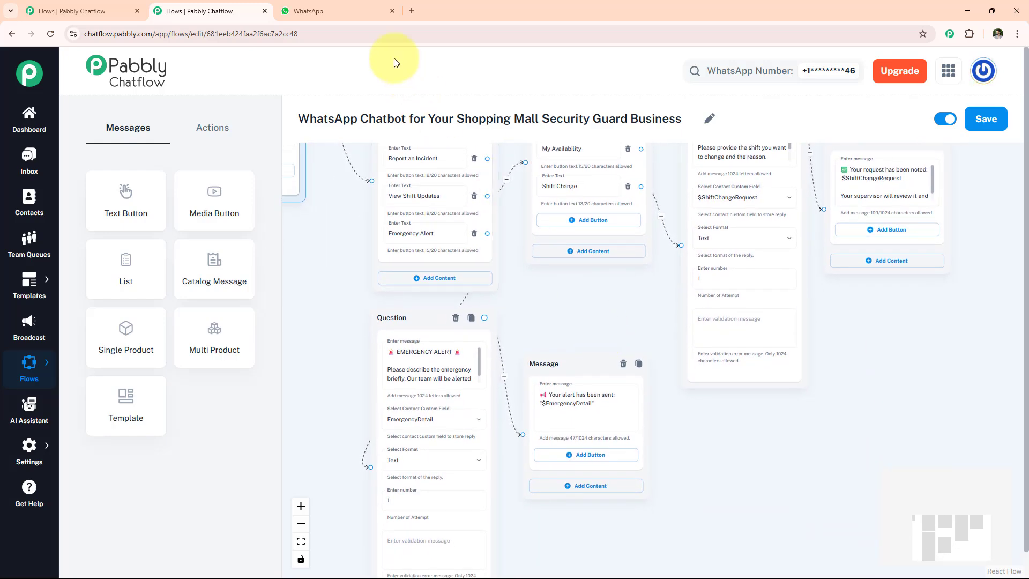
Step: Switch to WhatsApp Web and send "security Alert" in the Shopping Mall Security Guard Business chat
{"action": "left_click", "coordinate": [349, 7]}
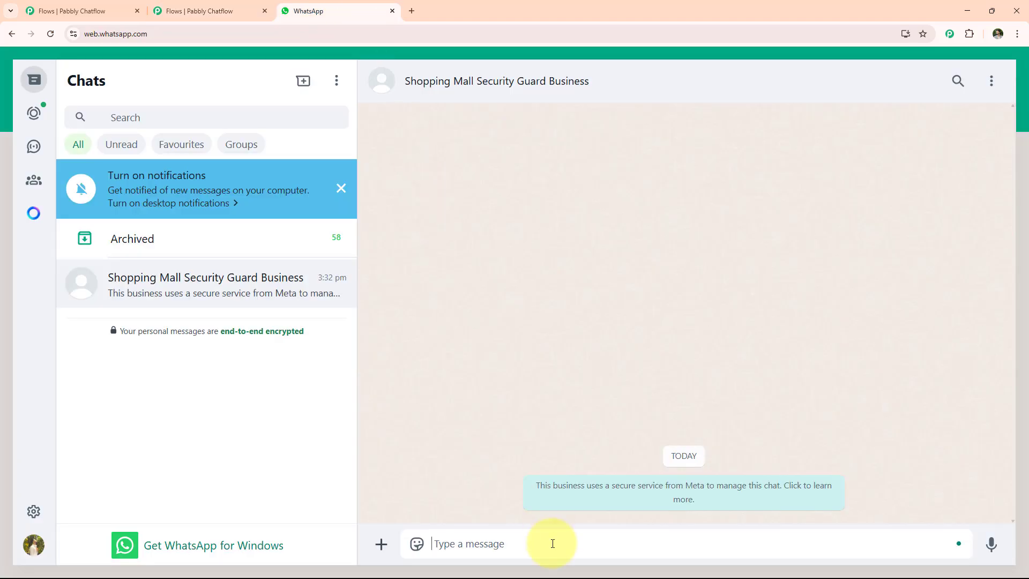
{"action": "type", "text": "security Alert"}
{"action": "key", "text": "Return"}
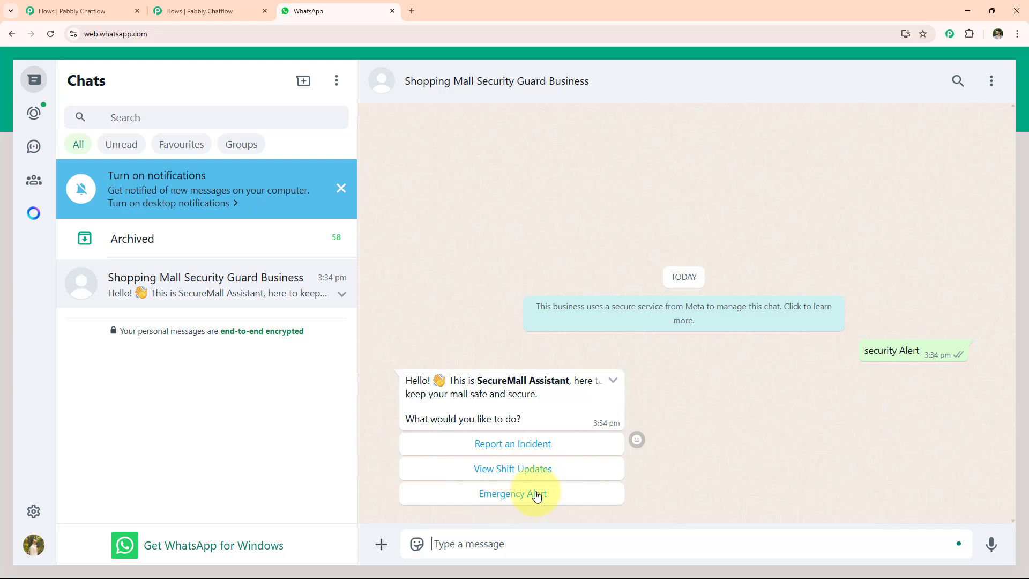
Step: Choose Report an Incident in the chatbot's menu and reply with "xyz incident" and "10 AM" on separate lines
{"action": "left_click", "coordinate": [499, 445]}
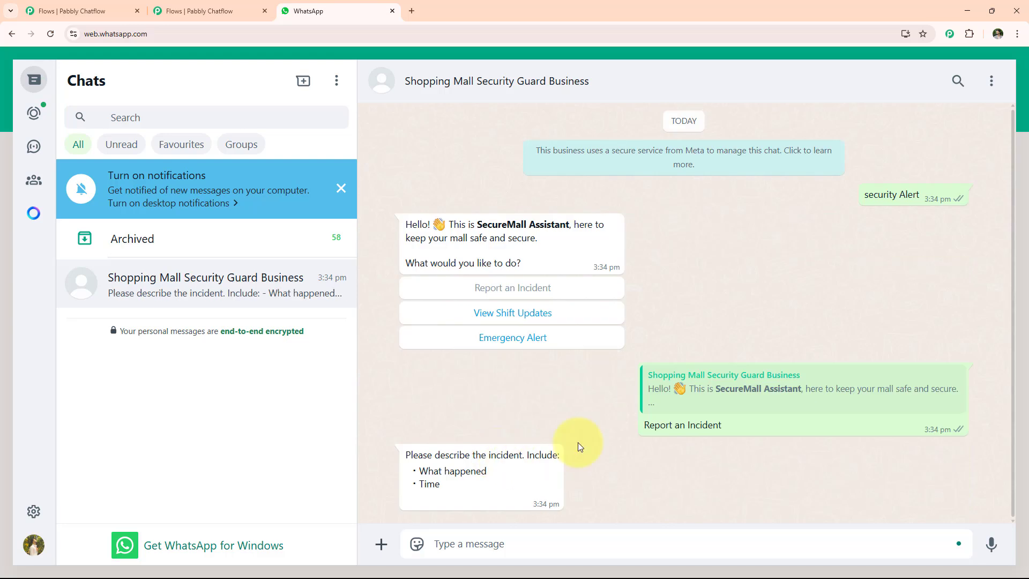
{"action": "left_click", "coordinate": [534, 542]}
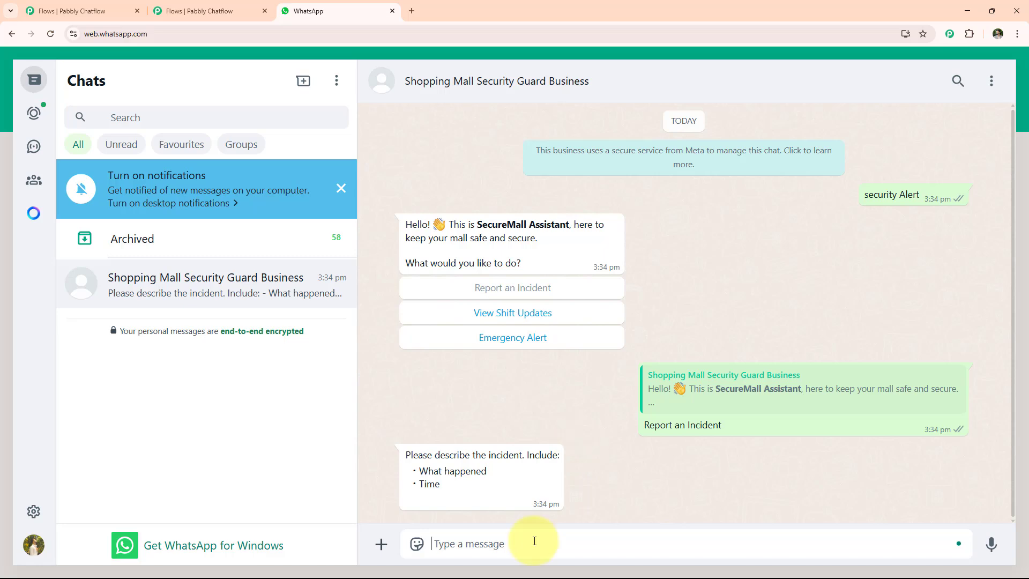
{"action": "type", "text": "xyz incident 10 AM"}
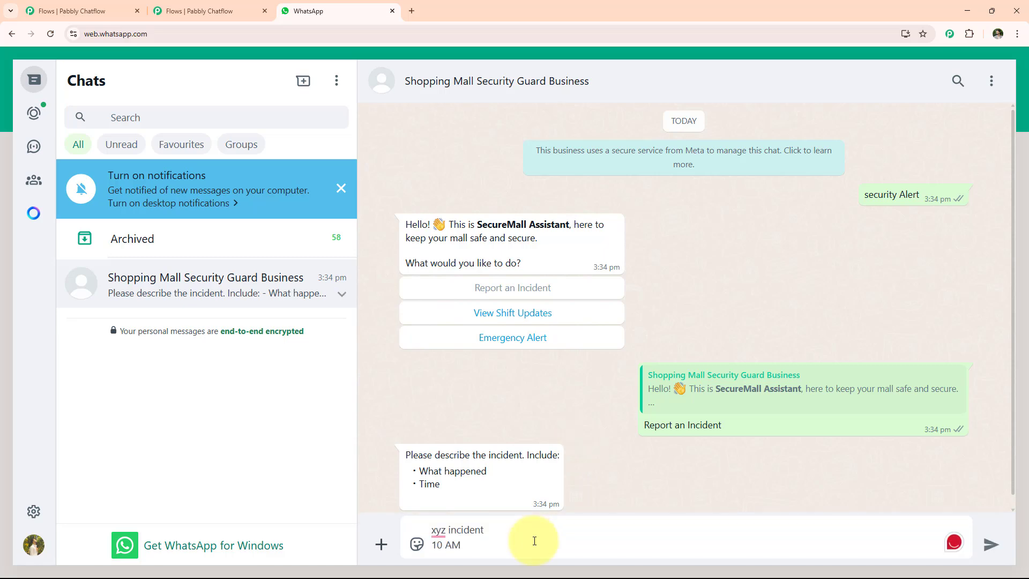
{"action": "key", "text": "Return"}
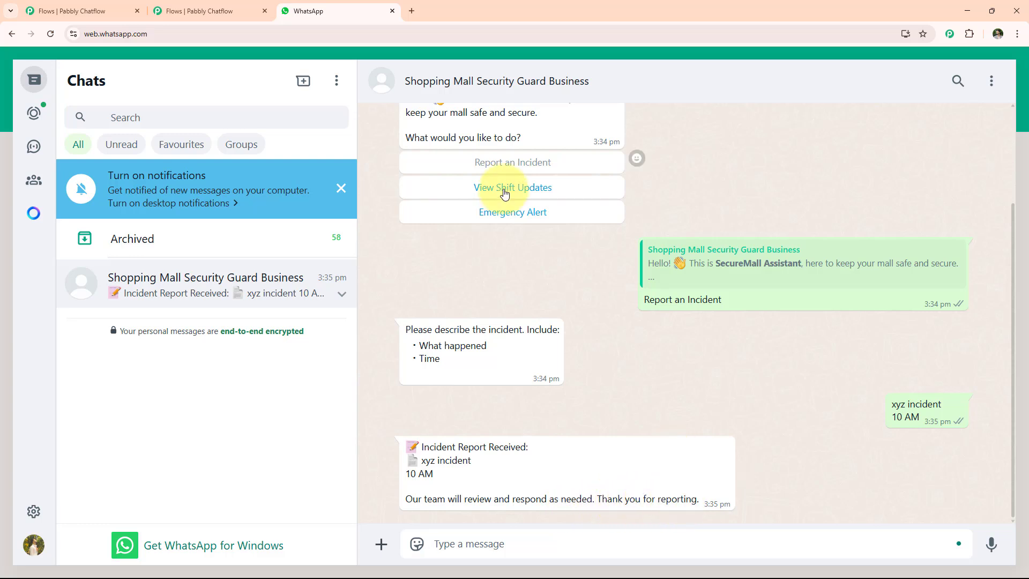
Step: Choose Emergency Alert in the chatbot's menu and reply with "xyz emergency"
{"action": "left_click", "coordinate": [526, 214]}
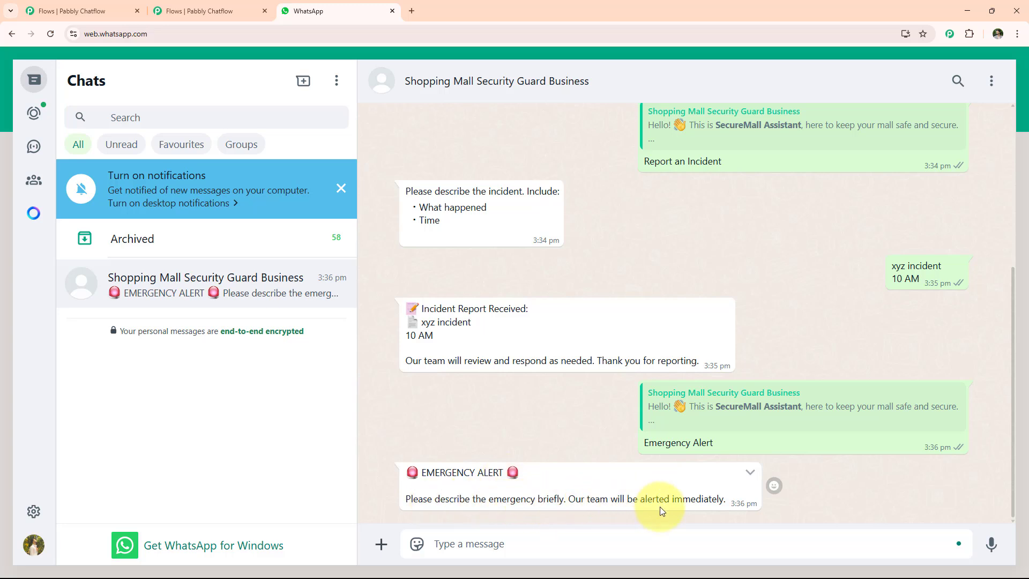
{"action": "type", "text": "xyz emergency"}
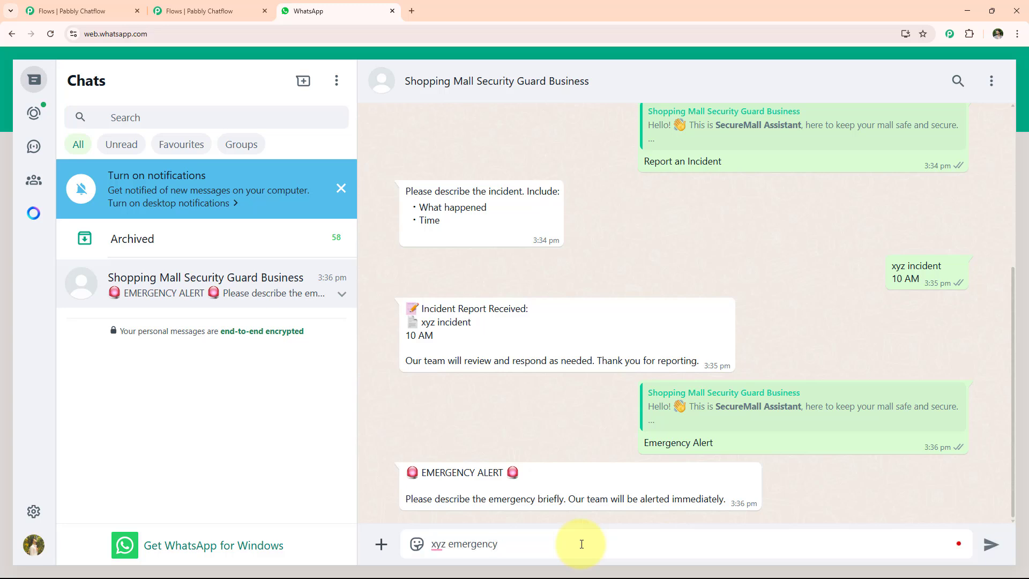
{"action": "key", "text": "Return"}
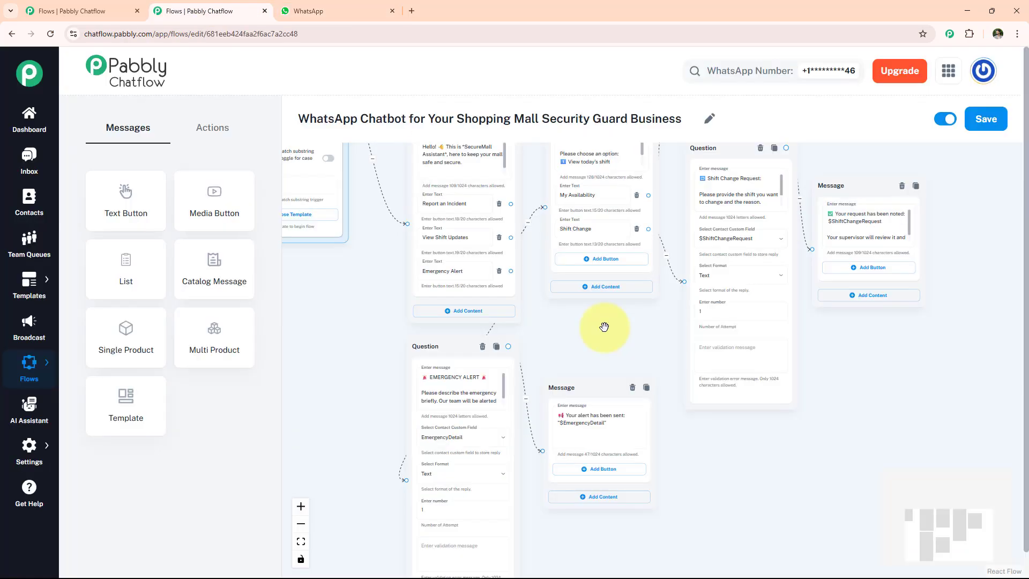
{"action": "left_click", "coordinate": [199, 11]}
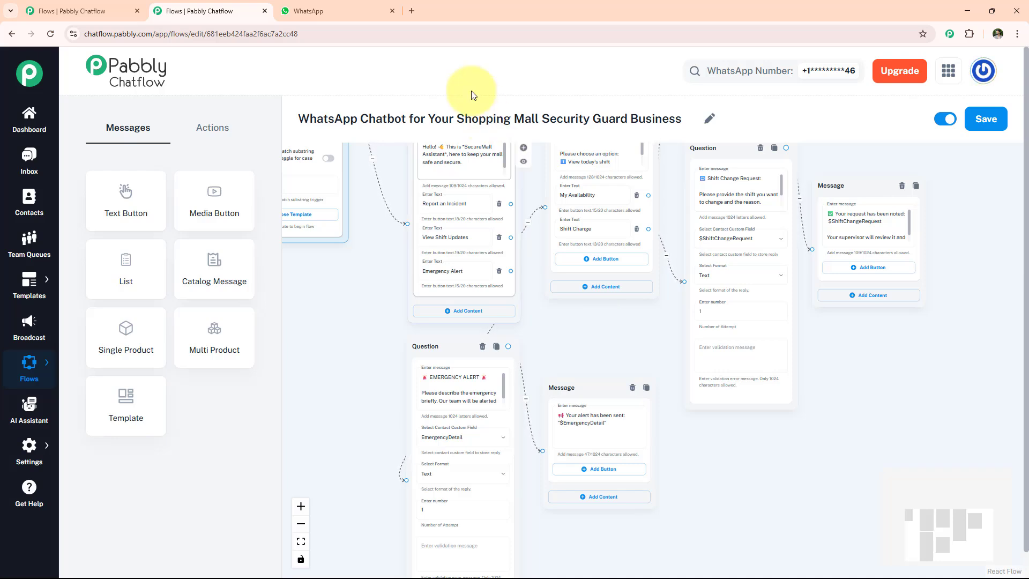
{"action": "left_click", "coordinate": [411, 10]}
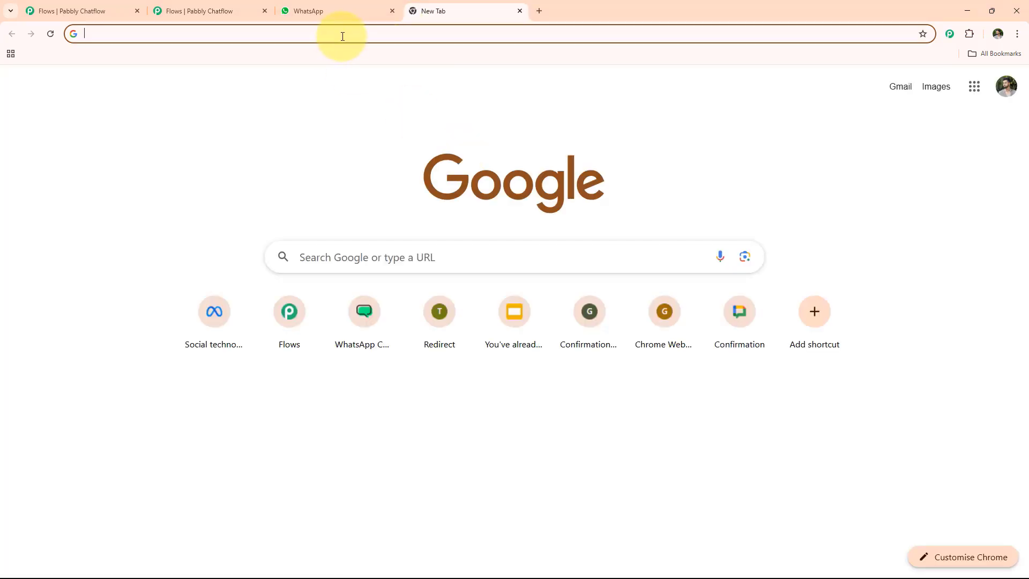
{"action": "type", "text": "www"}
{"action": "key", "text": "Right"}
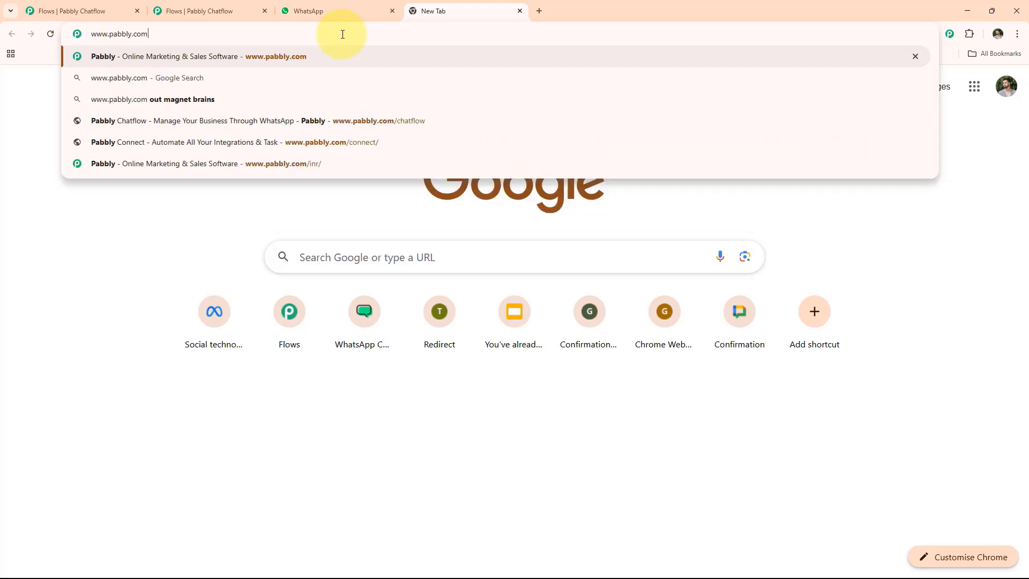
{"action": "type", "text": "/"}
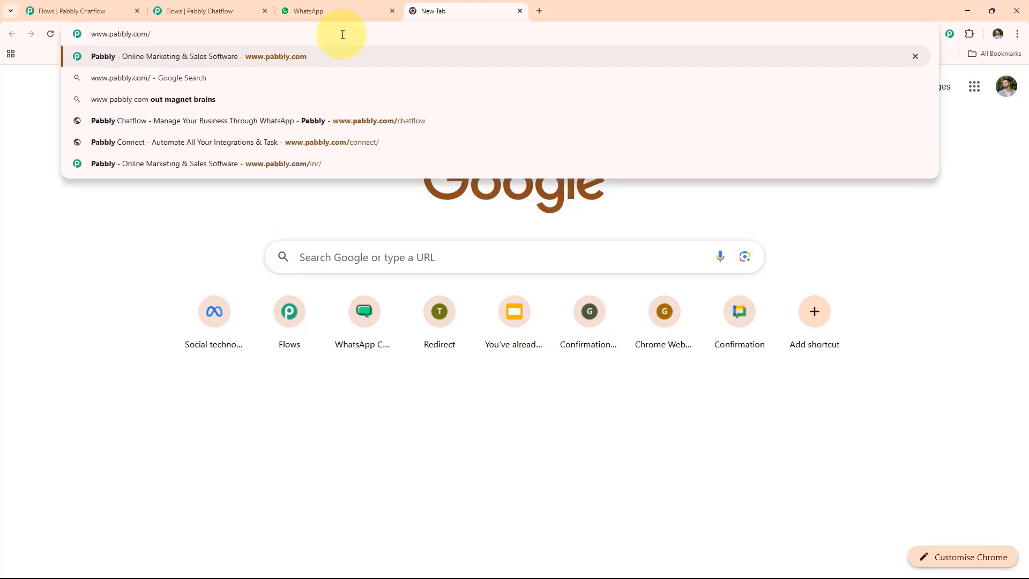
{"action": "type", "text": "chatflo"}
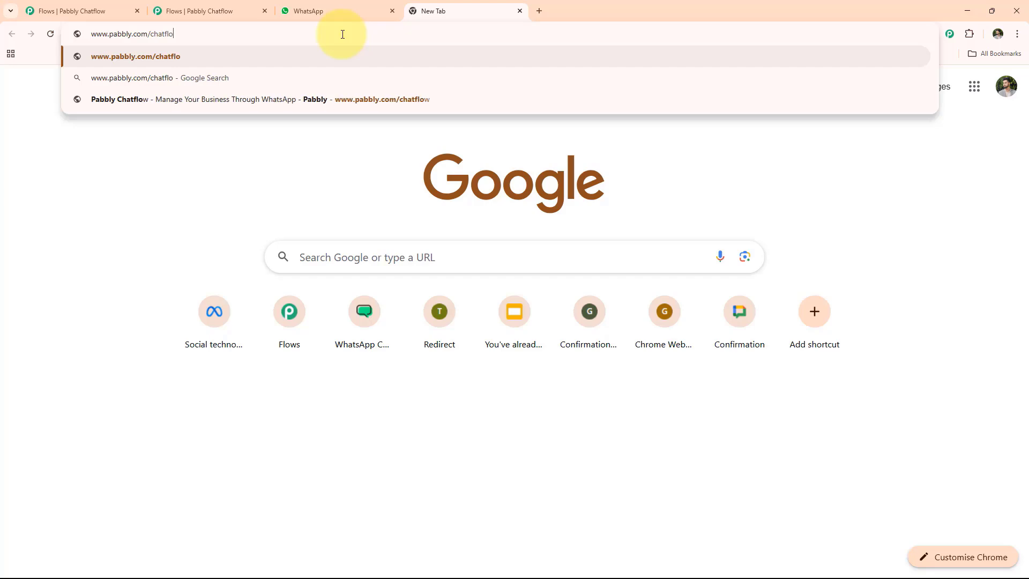
{"action": "key", "text": "Return"}
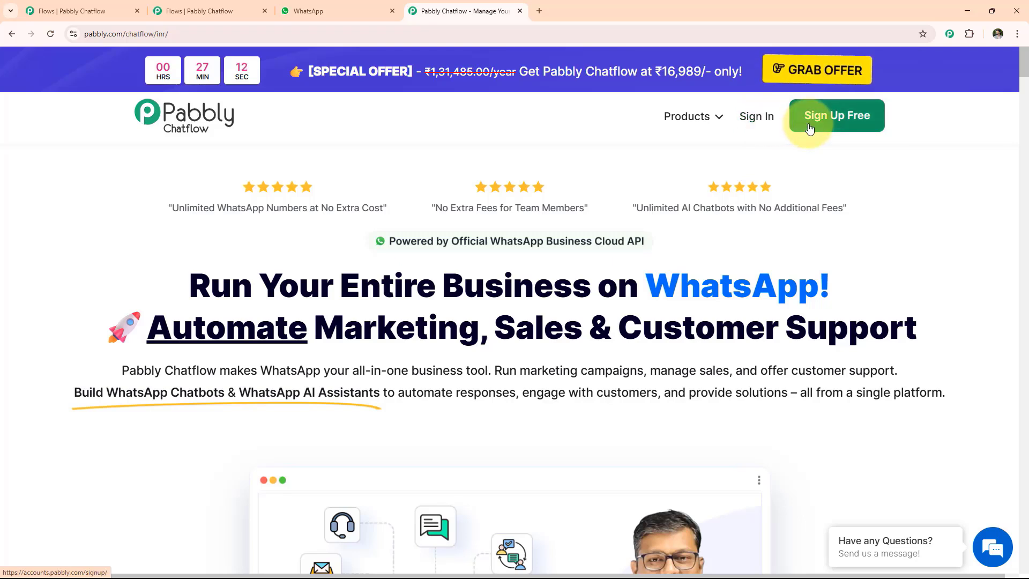
Step: Sign in to the Pabbly account and access the Pabbly Chatflow app
{"action": "left_click", "coordinate": [775, 122]}
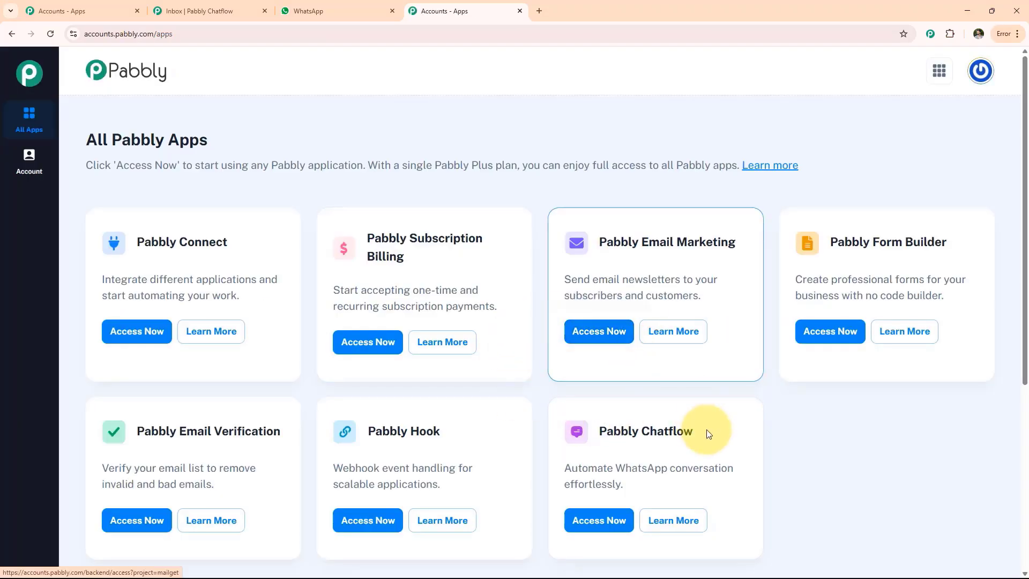
{"action": "left_click", "coordinate": [609, 523]}
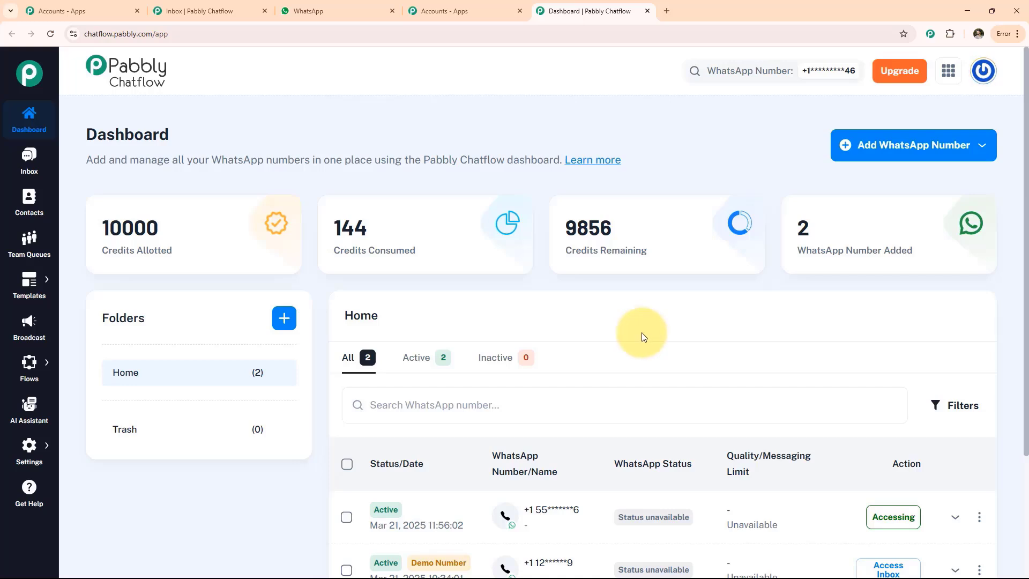
Step: Examine the Manual Token Connect form for adding a WhatsApp number and close it without entering anything
{"action": "left_click", "coordinate": [891, 154]}
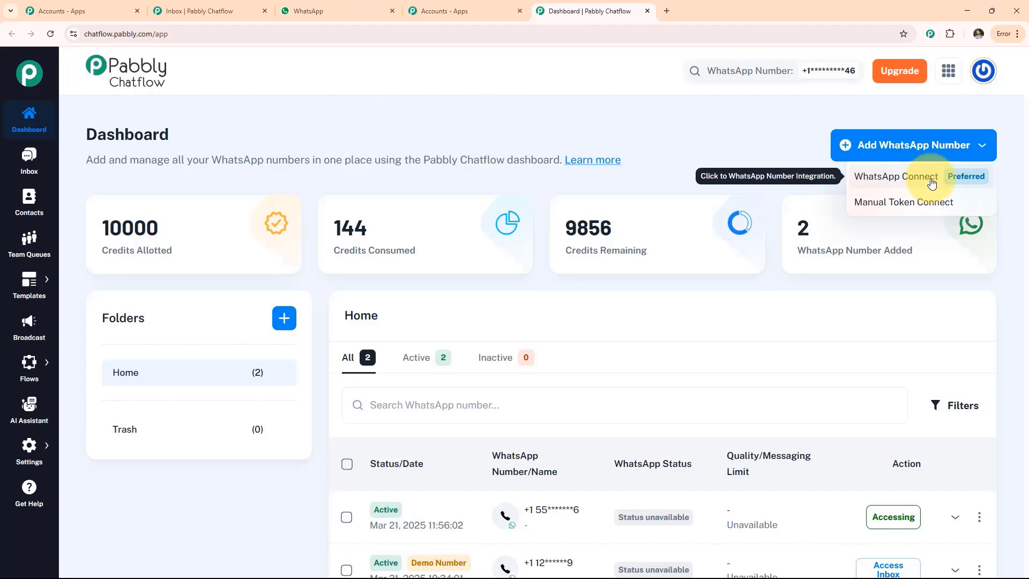
{"action": "left_click", "coordinate": [910, 209]}
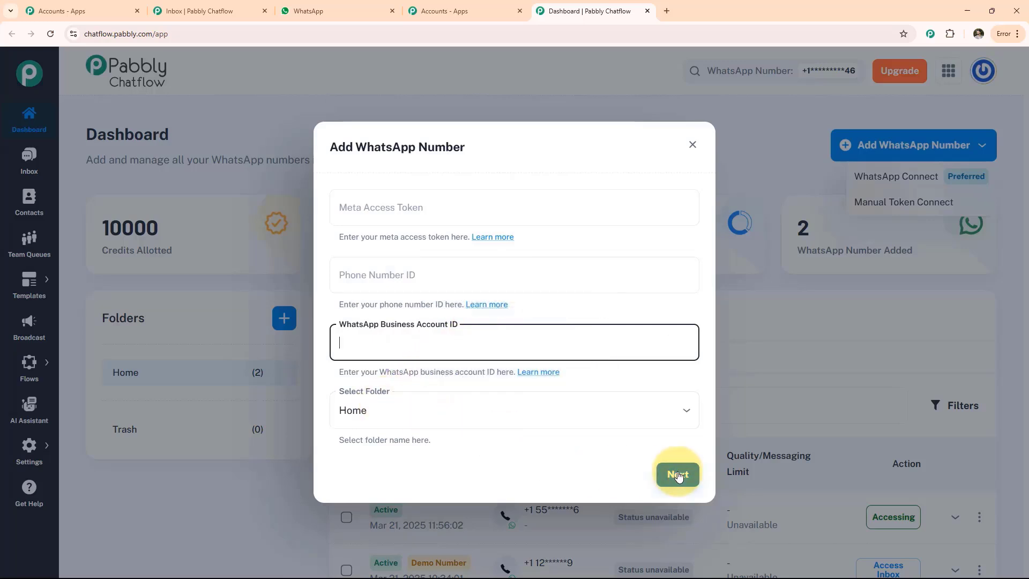
{"action": "left_click", "coordinate": [594, 516]}
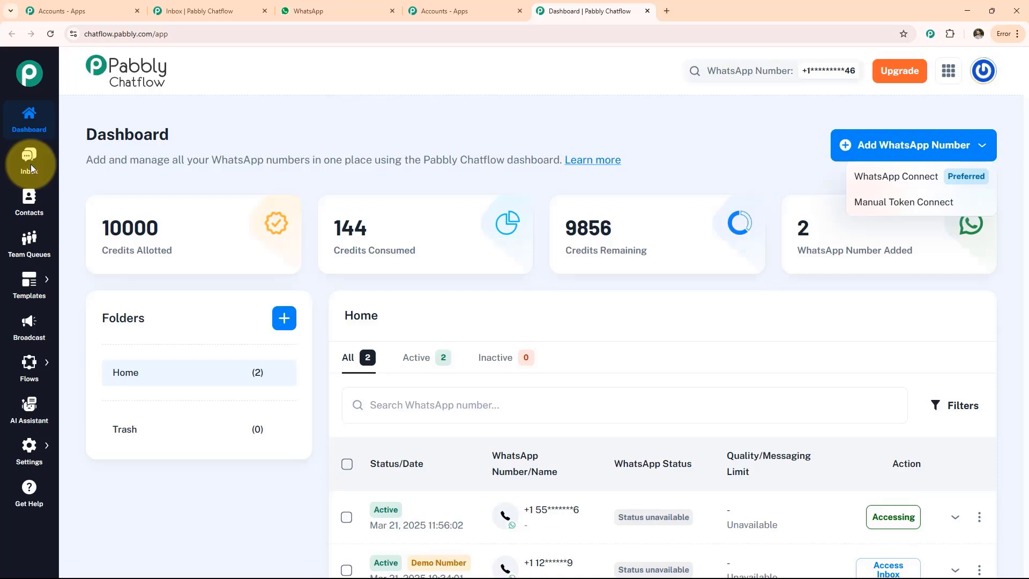
Step: Review the Contacts page down to its contact table, and view the Team Queues page
{"action": "left_click", "coordinate": [29, 199]}
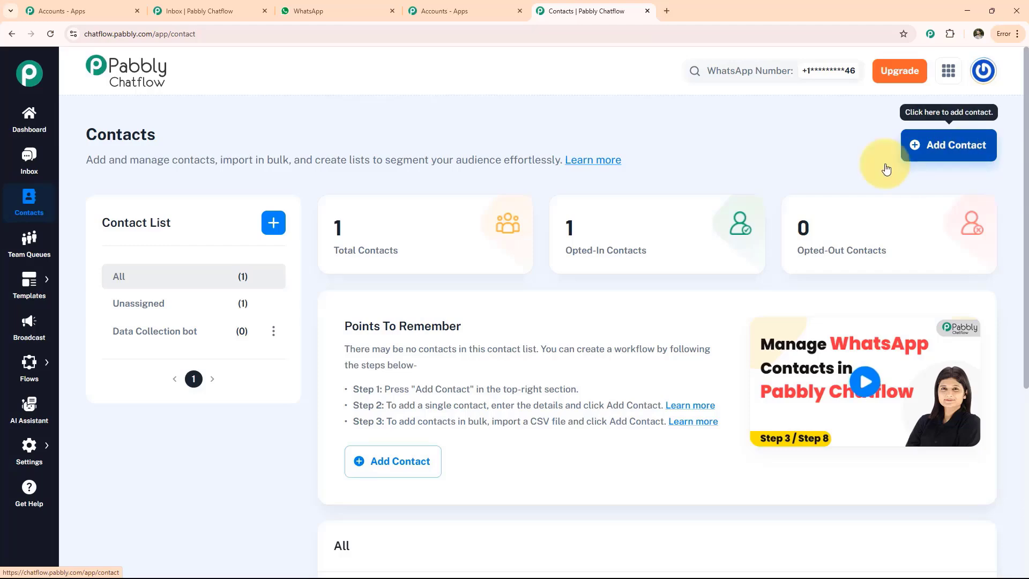
{"action": "scroll", "coordinate": [180, 247], "scroll_direction": "down", "scroll_amount": 4}
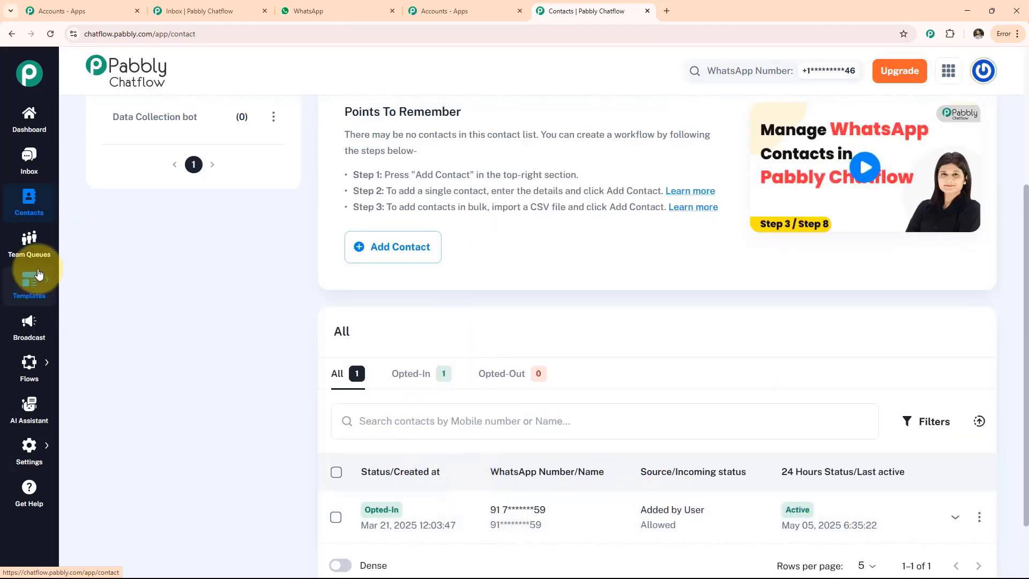
{"action": "left_click", "coordinate": [29, 248]}
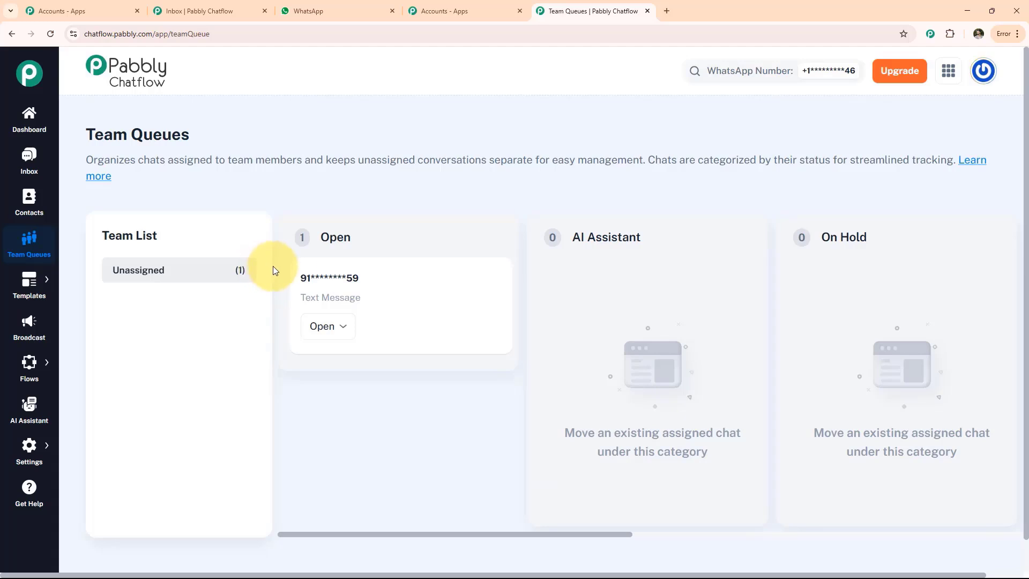
Step: Open the template list and examine the form for adding a new template down to its interactive actions
{"action": "mouse_move", "coordinate": [29, 281]}
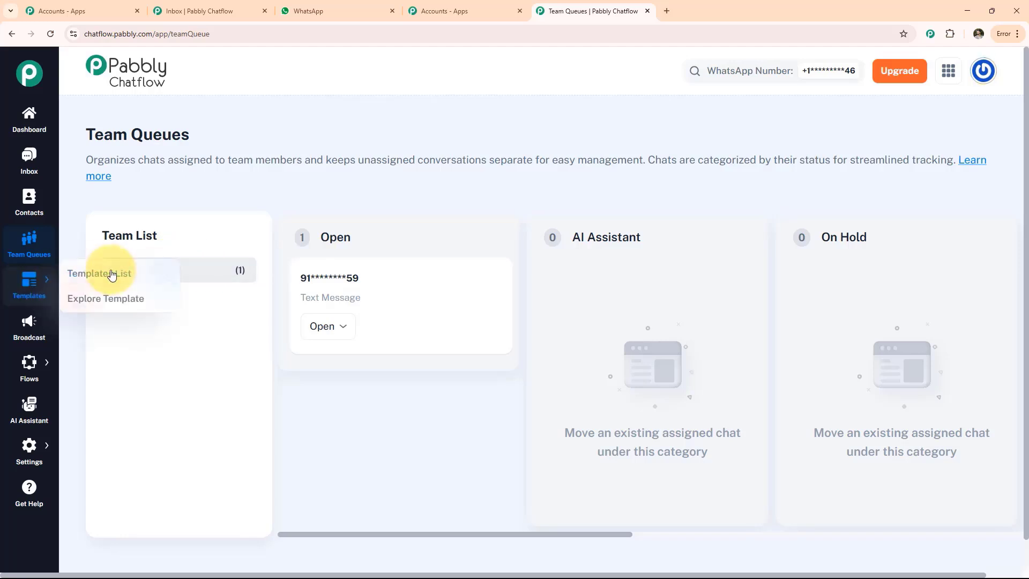
{"action": "left_click", "coordinate": [111, 271]}
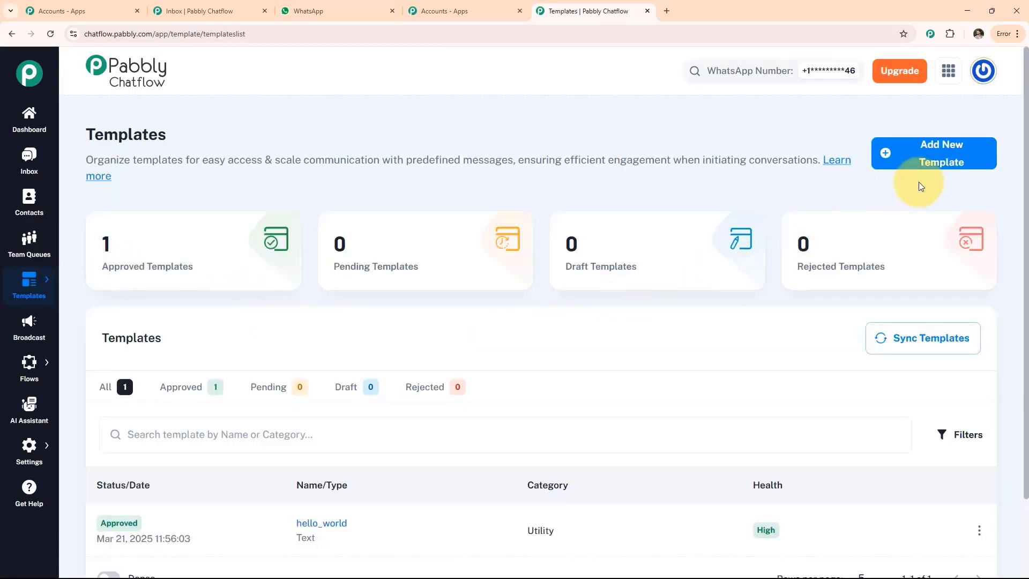
{"action": "left_click", "coordinate": [938, 160]}
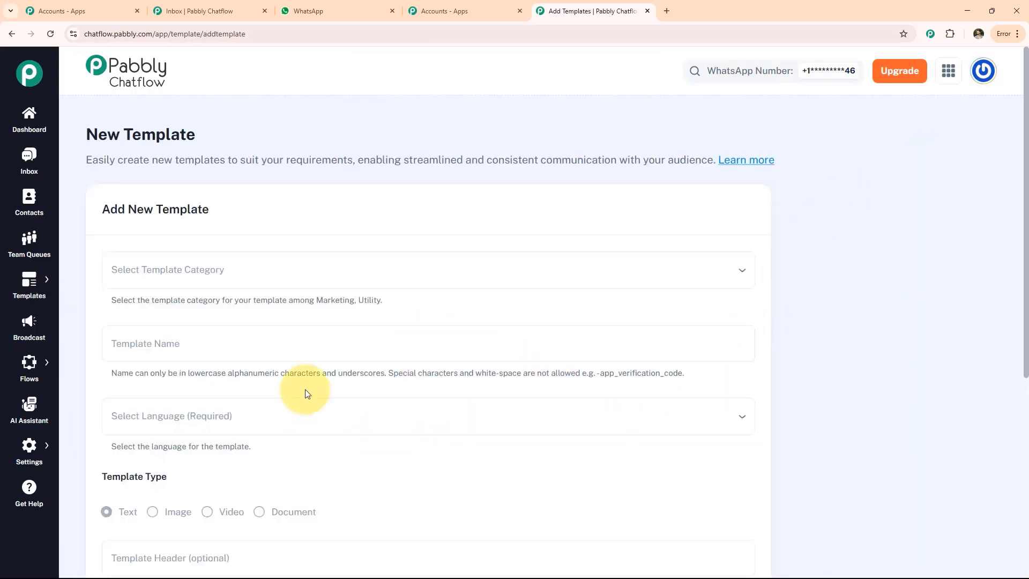
{"action": "scroll", "coordinate": [303, 416], "scroll_direction": "down", "scroll_amount": 1}
{"action": "scroll", "coordinate": [303, 416], "scroll_direction": "down", "scroll_amount": 5}
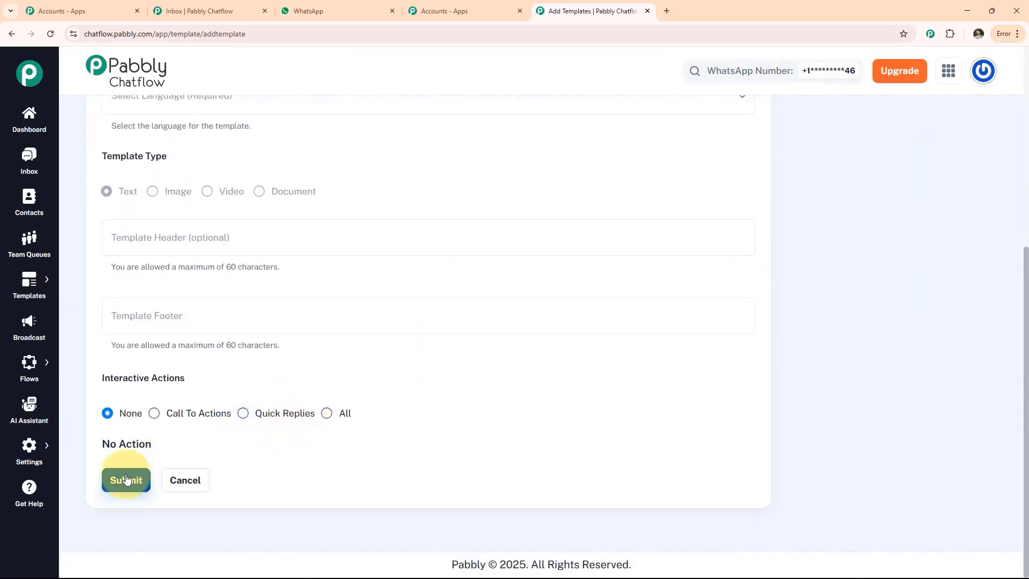
Step: Open the Broadcast page and examine the form for adding a broadcast, including its message type and scheduling options
{"action": "left_click", "coordinate": [29, 328]}
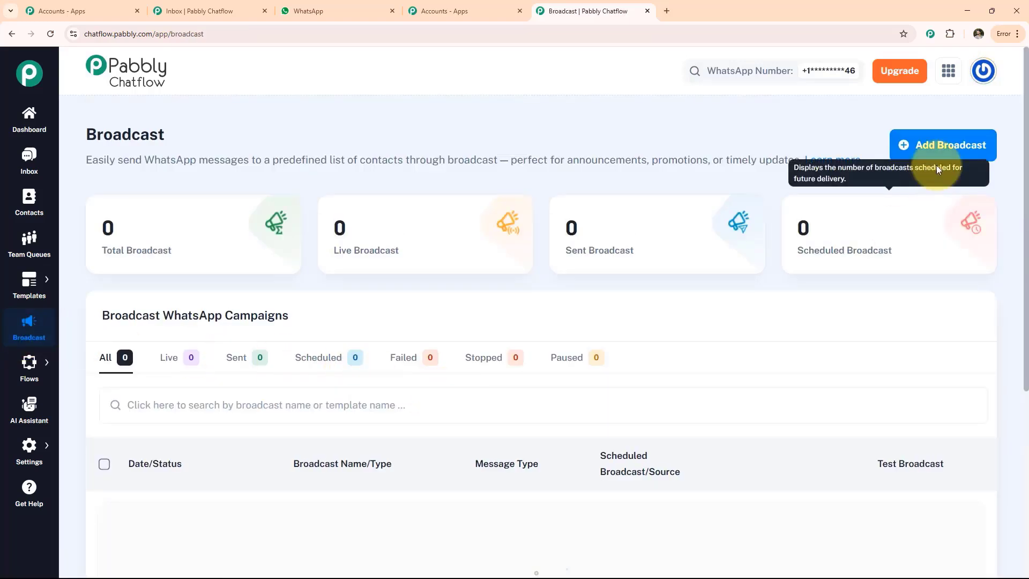
{"action": "left_click", "coordinate": [922, 145]}
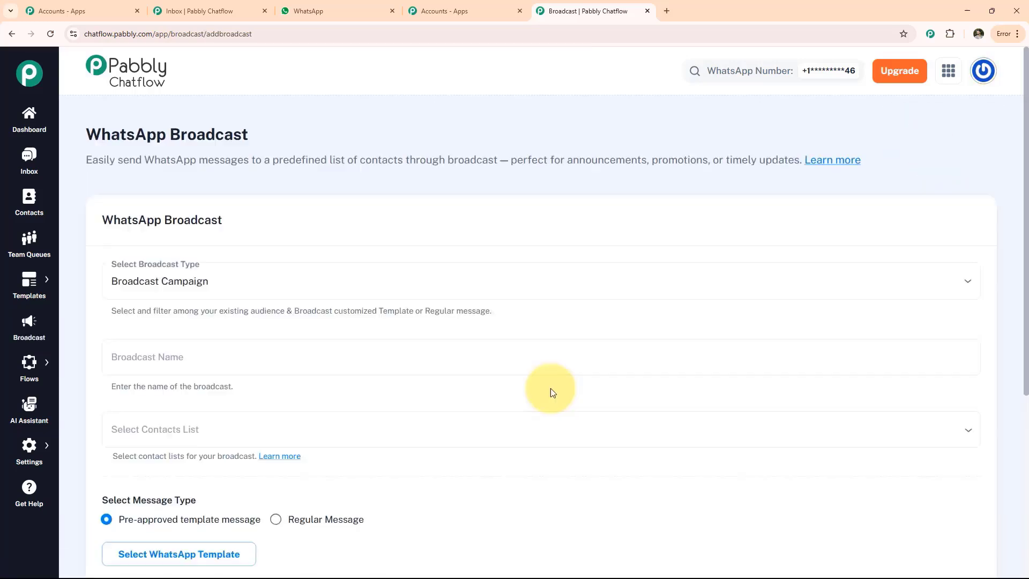
{"action": "scroll", "coordinate": [395, 359], "scroll_direction": "down", "scroll_amount": 5}
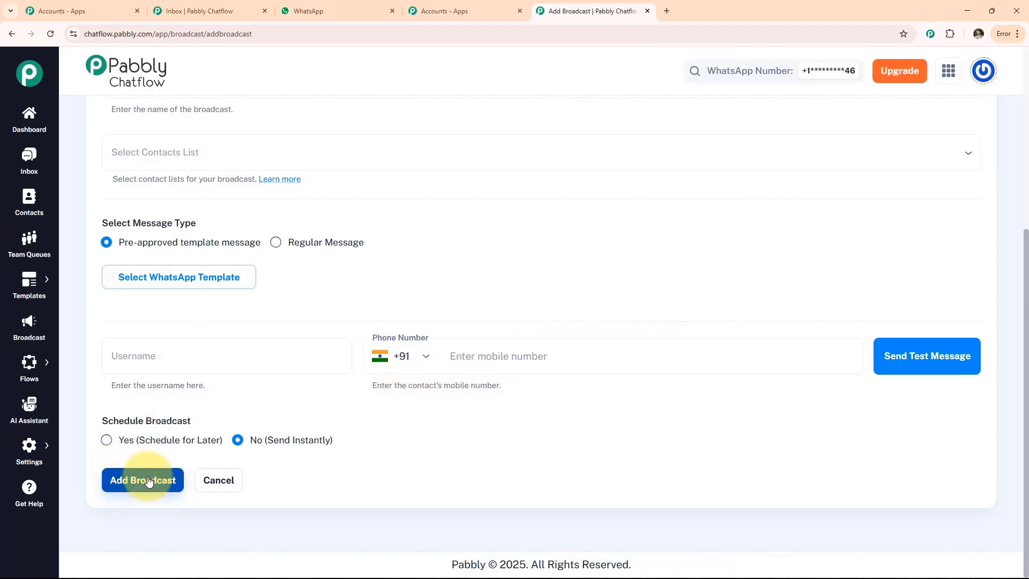
Step: View the Flow Builder page and the AI Assistant page
{"action": "left_click", "coordinate": [32, 367]}
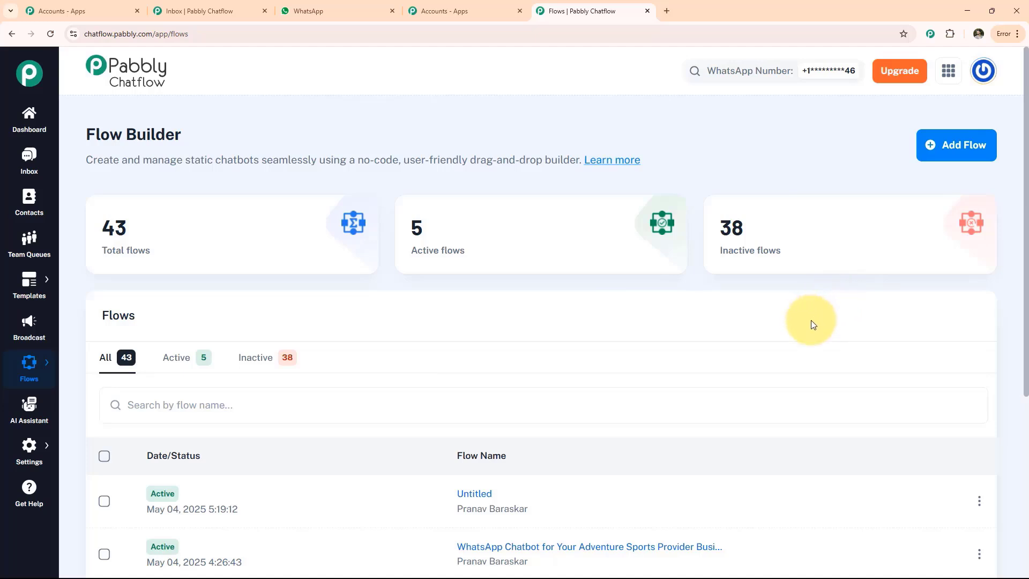
{"action": "left_click", "coordinate": [31, 411]}
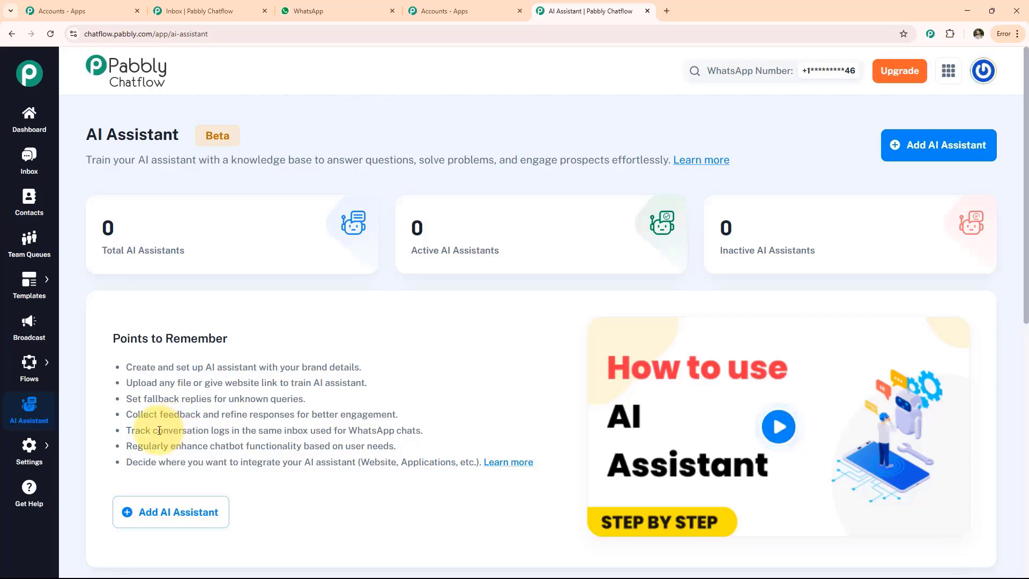
{"action": "mouse_move", "coordinate": [24, 440]}
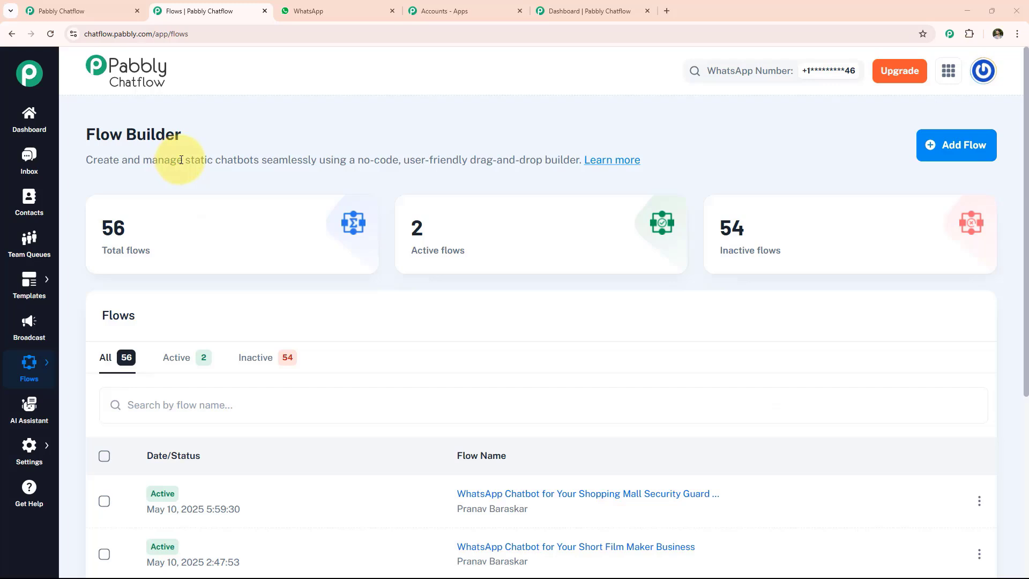
Step: Review the list of existing flows in the Flow Builder
{"action": "scroll", "coordinate": [284, 481], "scroll_direction": "down", "scroll_amount": 3}
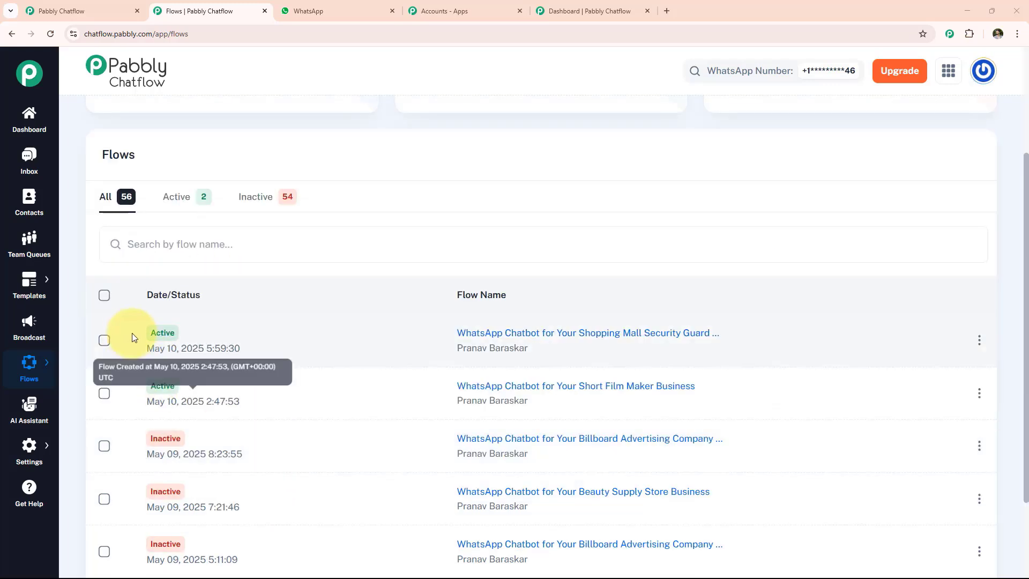
{"action": "scroll", "coordinate": [711, 307], "scroll_direction": "up", "scroll_amount": 3}
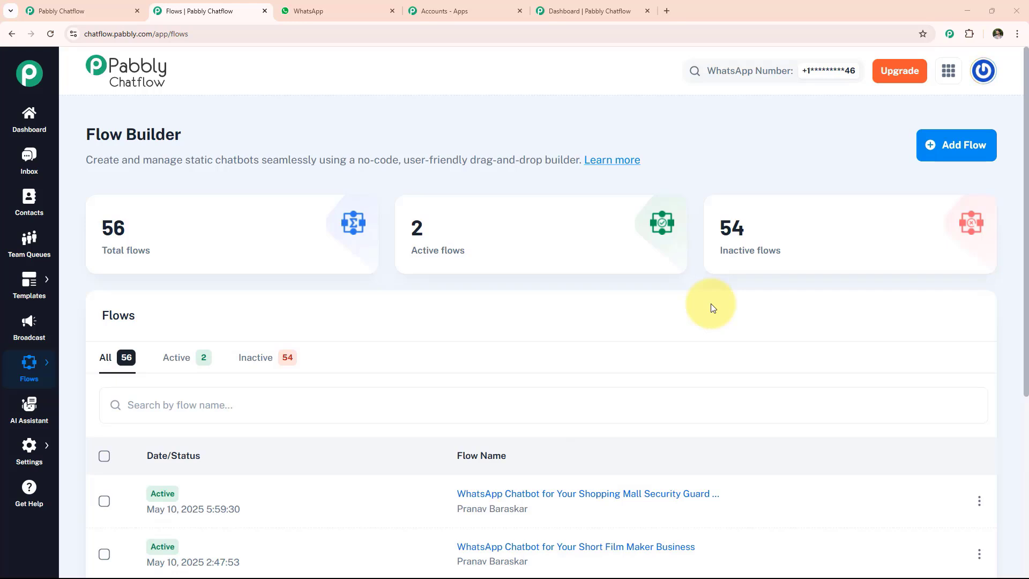
Step: Create a new flow named "WhatsApp Chatbot for Your Shopping Mall Security Guard Business" and view the available action nodes
{"action": "left_click", "coordinate": [949, 151]}
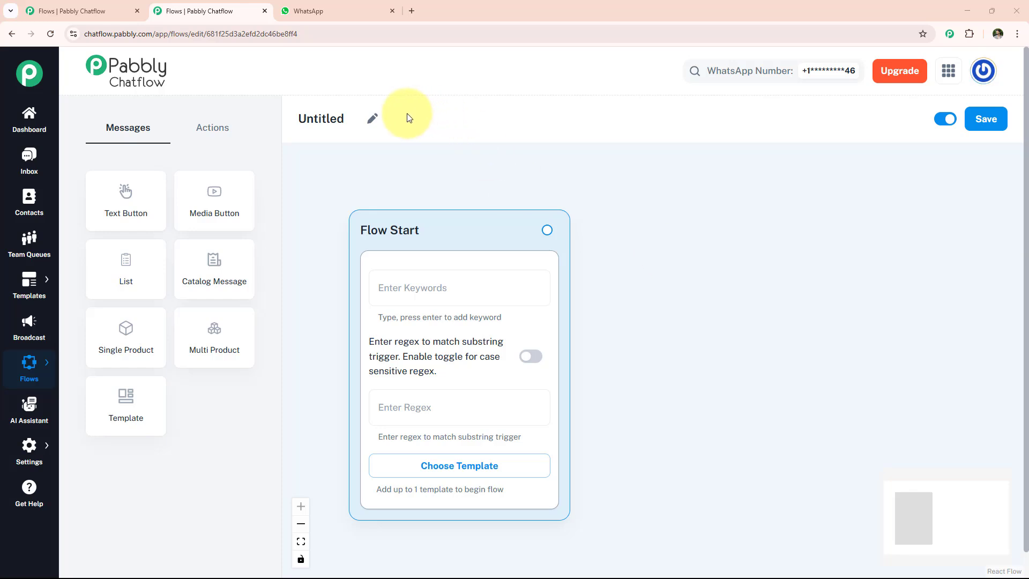
{"action": "left_click", "coordinate": [368, 117]}
{"action": "key", "text": "ctrl+a"}
{"action": "type", "text": "WhatsApp Chatbot for Your Shopping Mall Security Guard Business"}
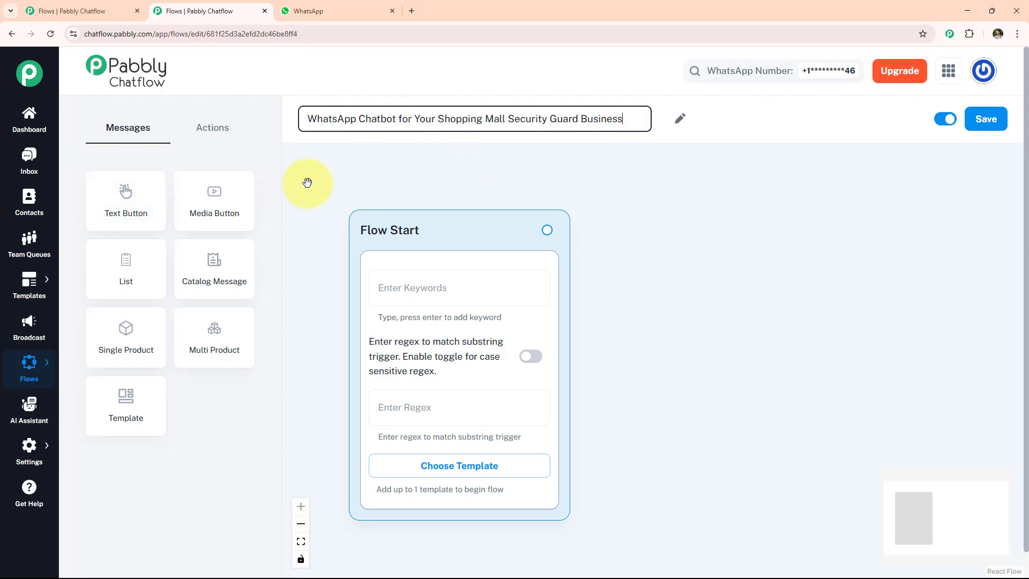
{"action": "left_click", "coordinate": [307, 183]}
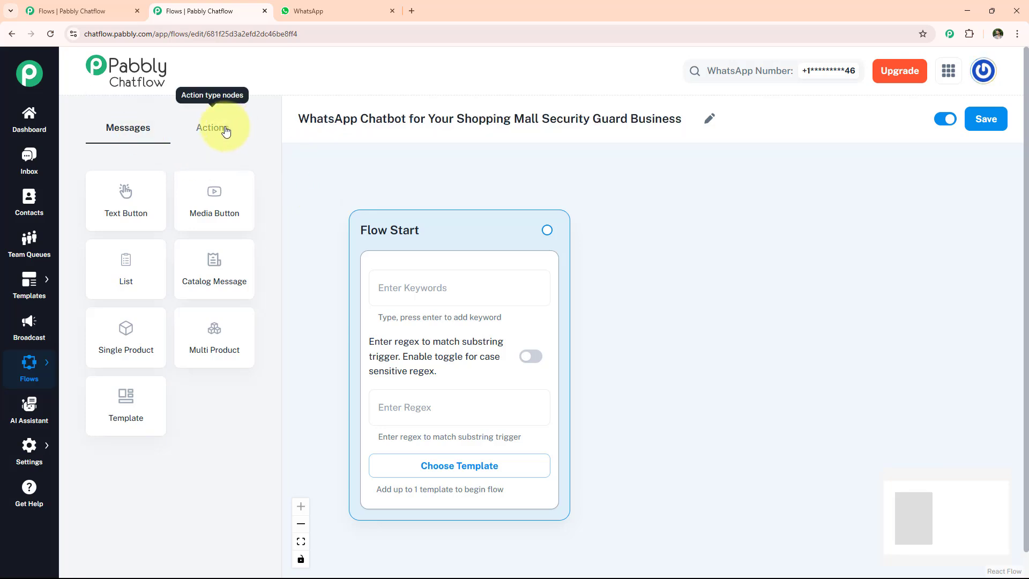
{"action": "left_click", "coordinate": [226, 130]}
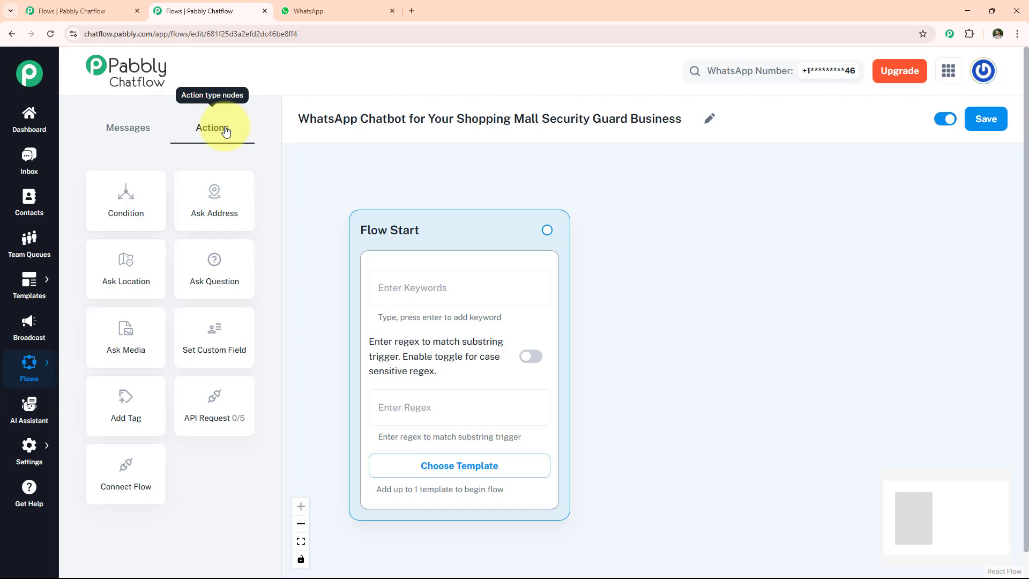
Step: Add the trigger keywords Hello and Hey to the Flow Start node
{"action": "left_click", "coordinate": [449, 286]}
{"action": "type", "text": "He"}
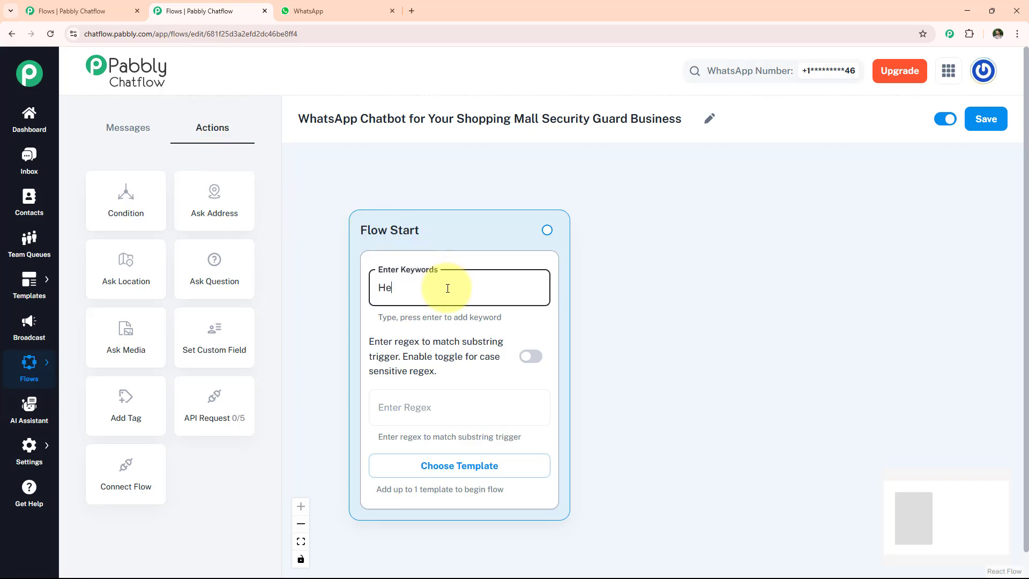
{"action": "type", "text": "llo"}
{"action": "key", "text": "Return"}
{"action": "type", "text": "H"}
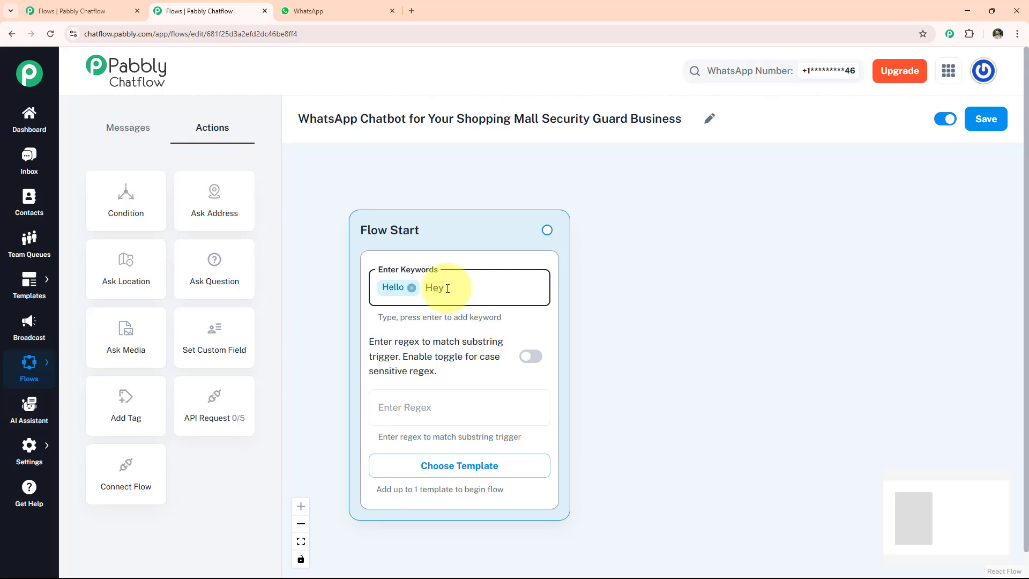
{"action": "type", "text": "ey"}
{"action": "key", "text": "Return"}
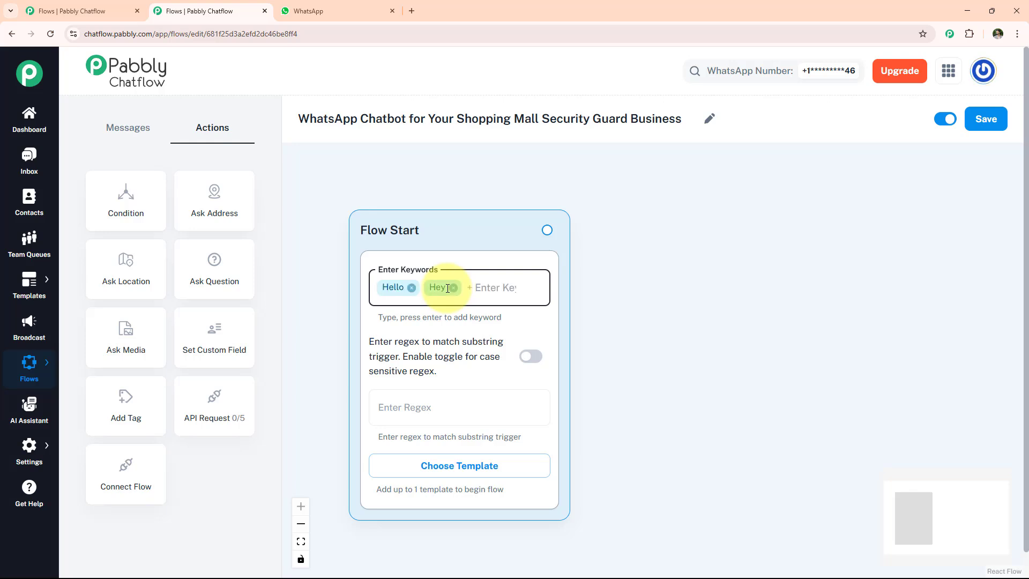
Step: Set the Flow Start node's substring trigger regex to [\s\S]+ and look at the template choice for starting the flow
{"action": "left_click", "coordinate": [436, 414]}
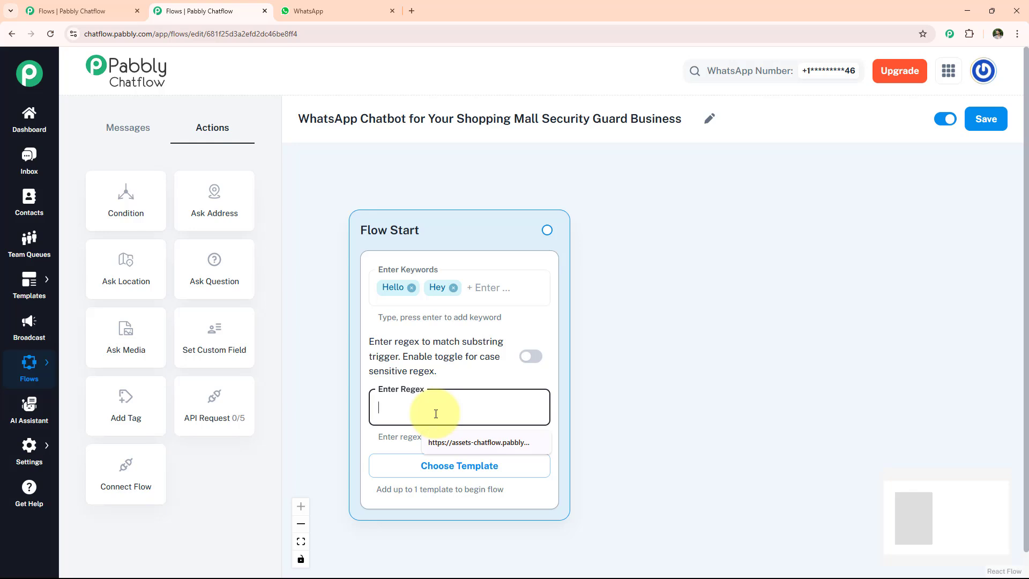
{"action": "type", "text": "[\\s\\S]+"}
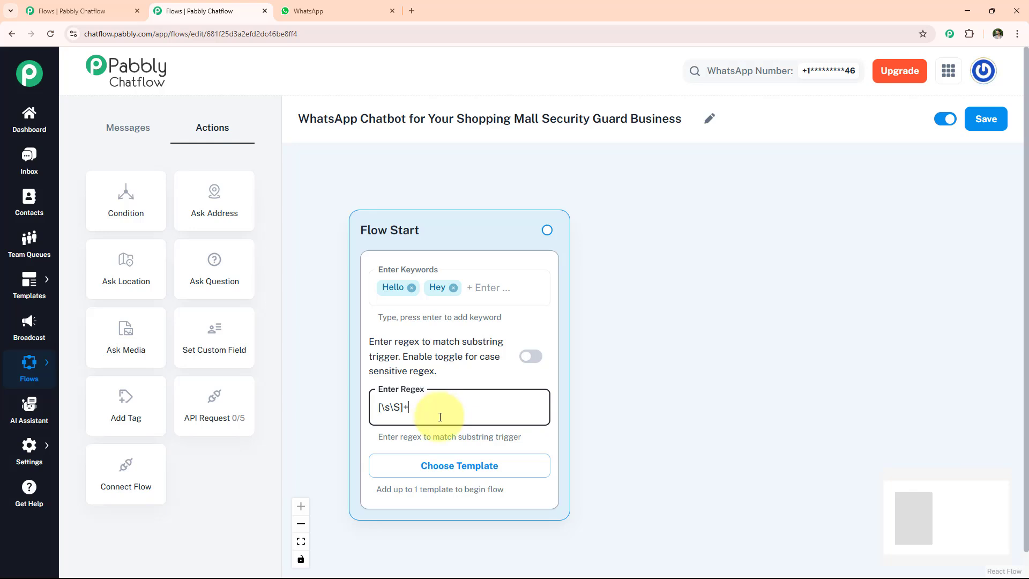
{"action": "left_click", "coordinate": [471, 471]}
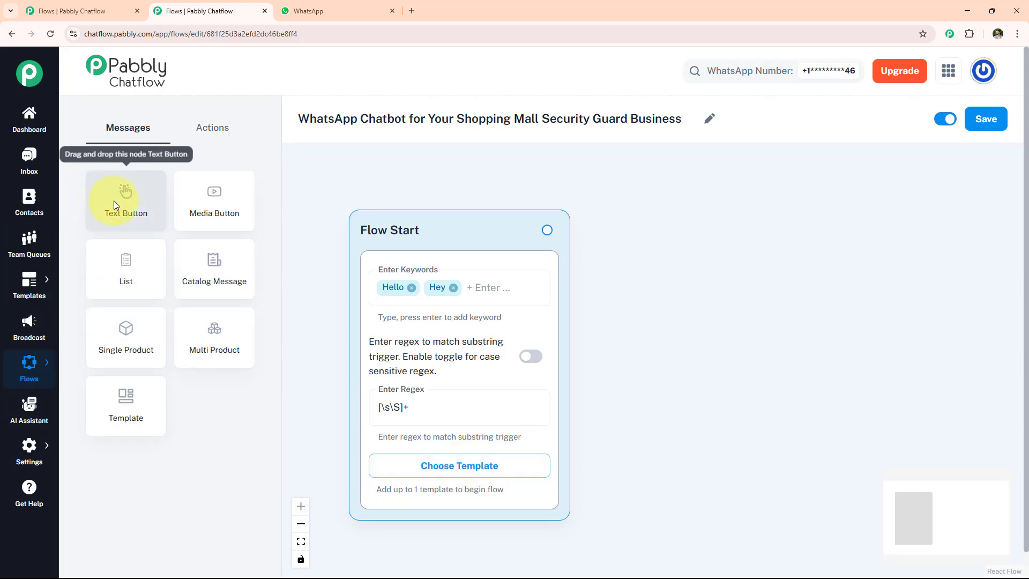
Step: Add a Text Button message node reading "Hello! 👋 This is *SecureMall Assistant*, here to keep your mall safe and secure. What would you like to do?"
{"action": "left_click_drag", "start_coordinate": [119, 199], "coordinate": [686, 333]}
{"action": "left_click", "coordinate": [691, 349]}
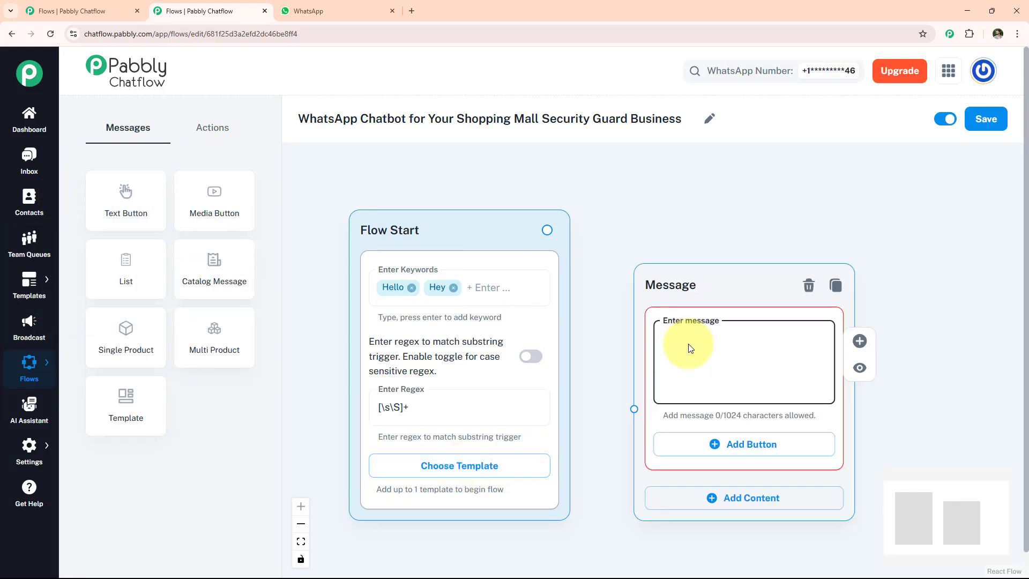
{"action": "key", "text": "ctrl+v"}
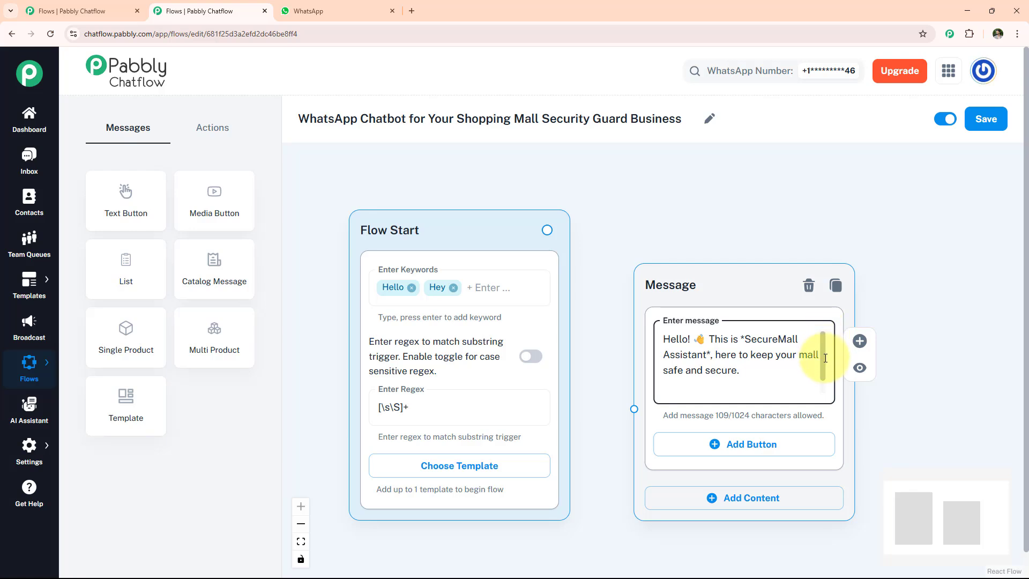
{"action": "scroll", "coordinate": [826, 370], "scroll_direction": "down", "scroll_amount": 1}
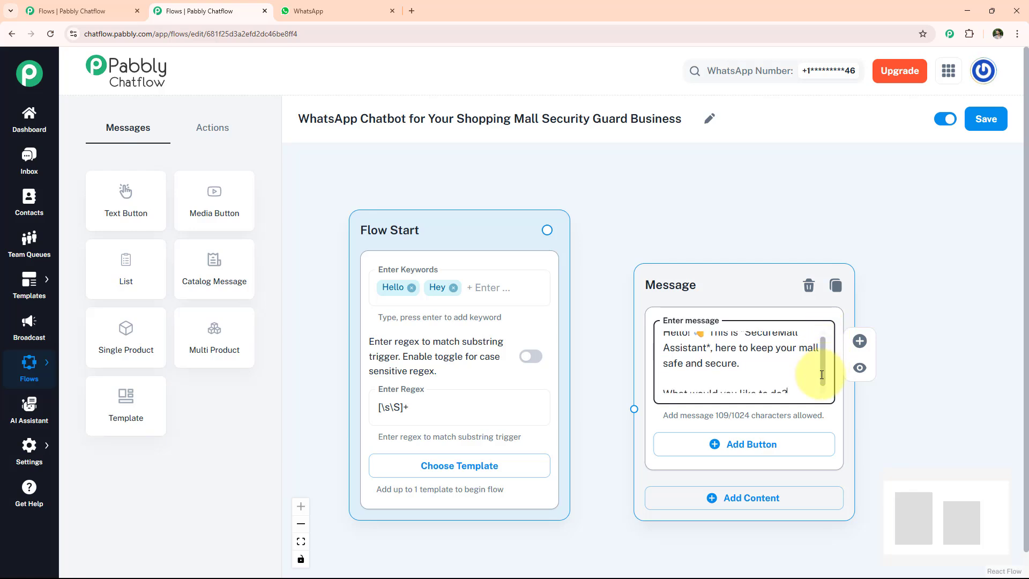
{"action": "scroll", "coordinate": [822, 375], "scroll_direction": "down", "scroll_amount": 1}
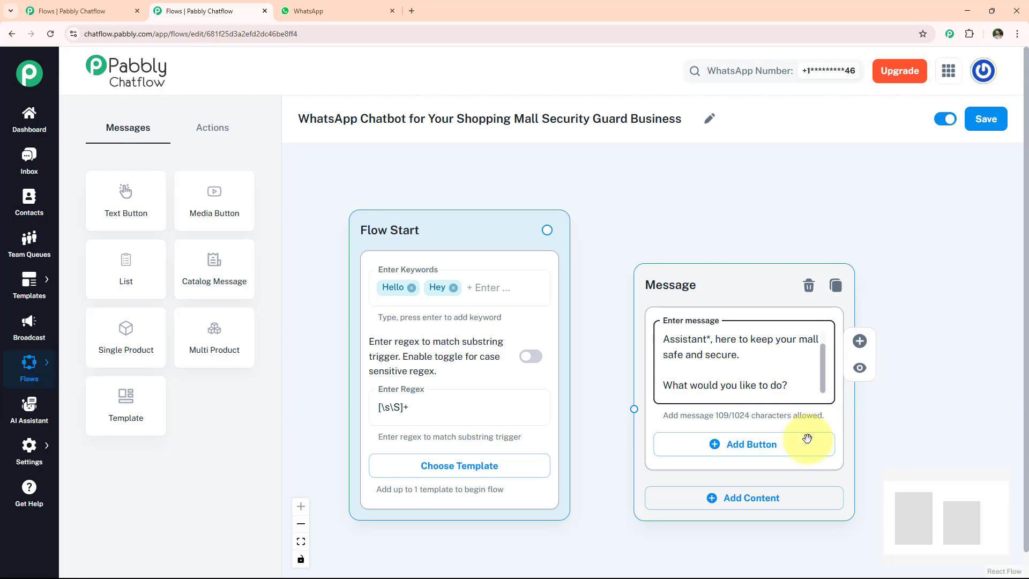
Step: Add the buttons Report an Incident, View Shift Updates and Emergency Alert to the message, and connect Flow Start to it
{"action": "left_click", "coordinate": [804, 453]}
{"action": "left_click", "coordinate": [759, 450]}
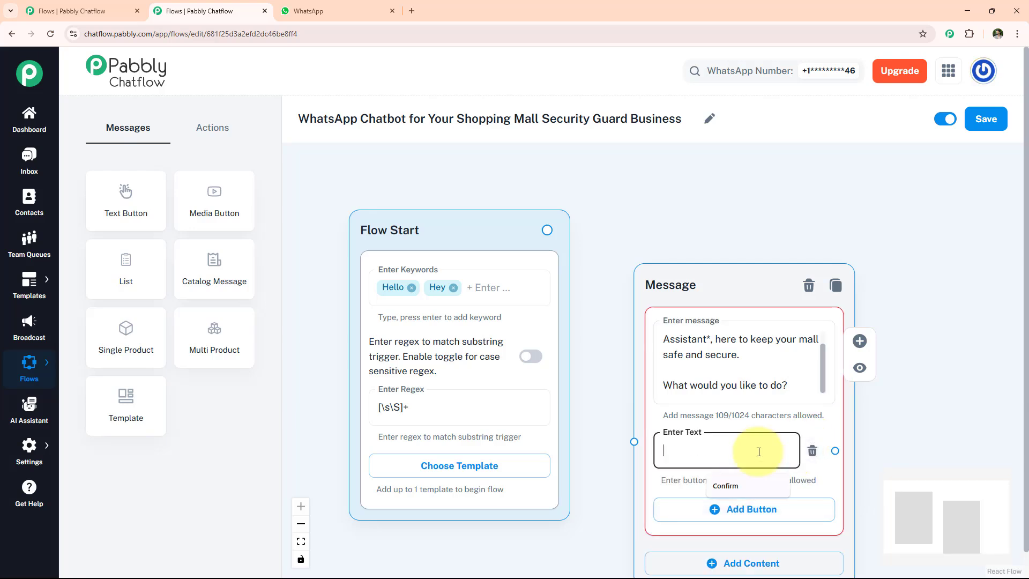
{"action": "type", "text": "Report an Incident"}
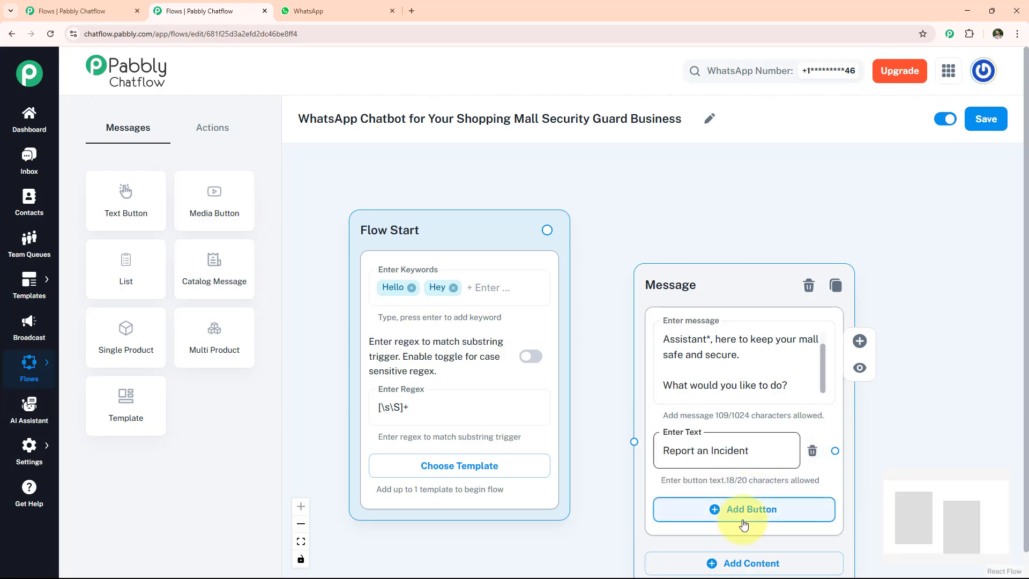
{"action": "left_click", "coordinate": [726, 509]}
{"action": "left_click", "coordinate": [714, 522]}
{"action": "type", "text": "View Shift Updates"}
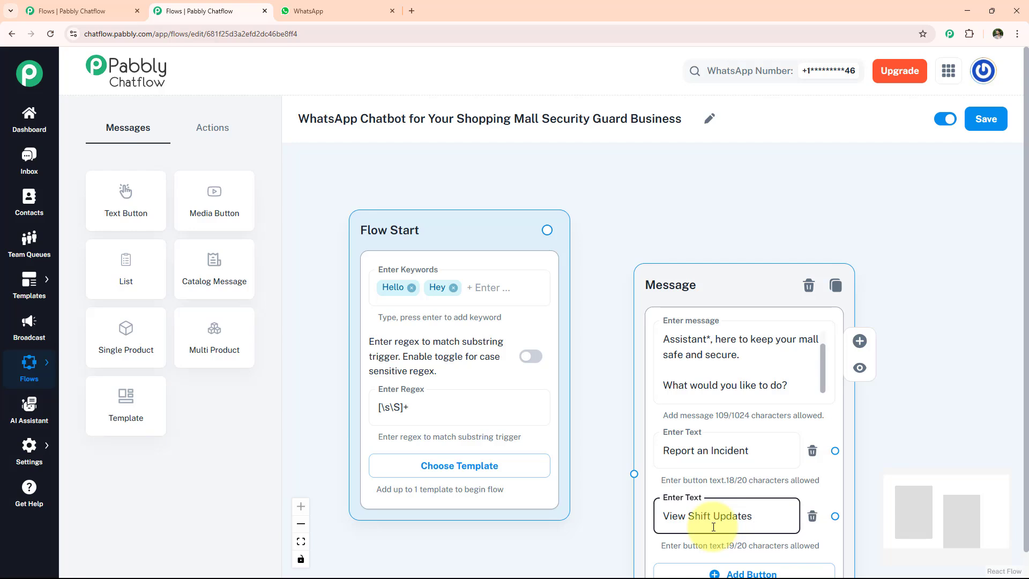
{"action": "left_click", "coordinate": [748, 573]}
{"action": "left_click", "coordinate": [760, 526]}
{"action": "type", "text": "Emergency Alert"}
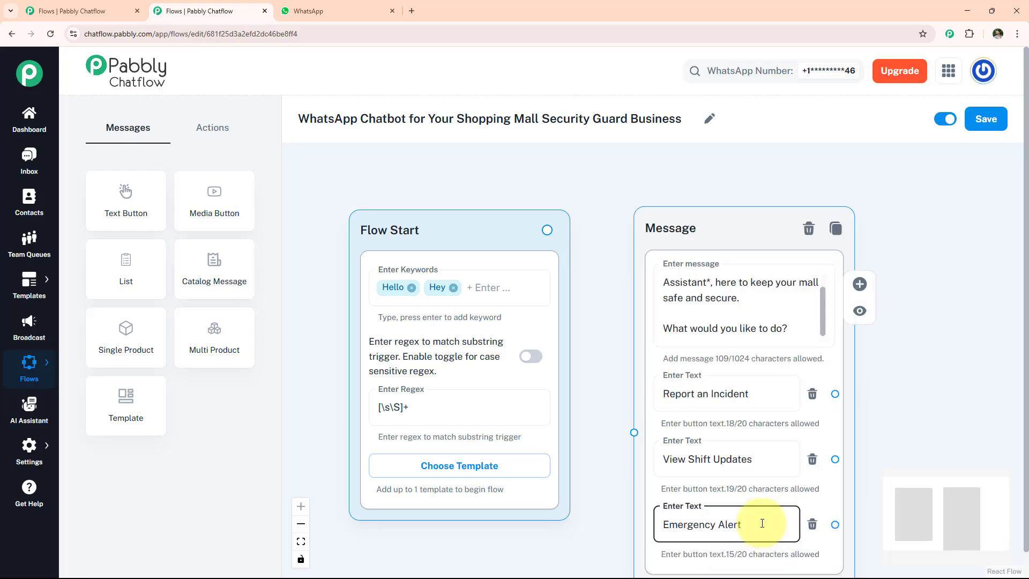
{"action": "left_click_drag", "start_coordinate": [546, 230], "coordinate": [633, 424]}
{"action": "left_click_drag", "start_coordinate": [633, 424], "coordinate": [634, 432]}
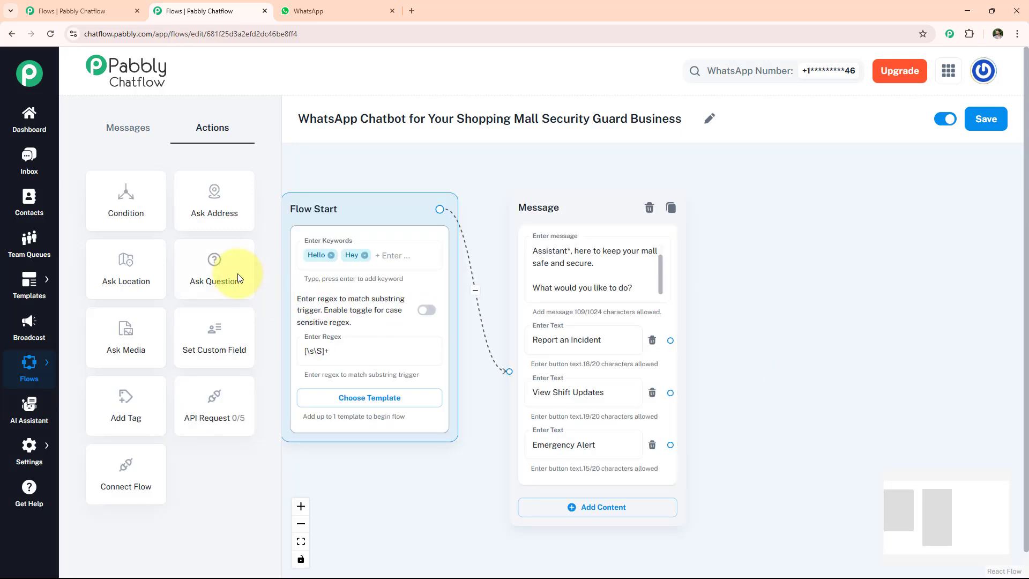
Step: Add an Ask Question node reading "Please describe the incident. Include: -What happened -Time" and connect the Report an Incident button to it
{"action": "left_click_drag", "start_coordinate": [229, 265], "coordinate": [768, 254]}
{"action": "left_click", "coordinate": [821, 325]}
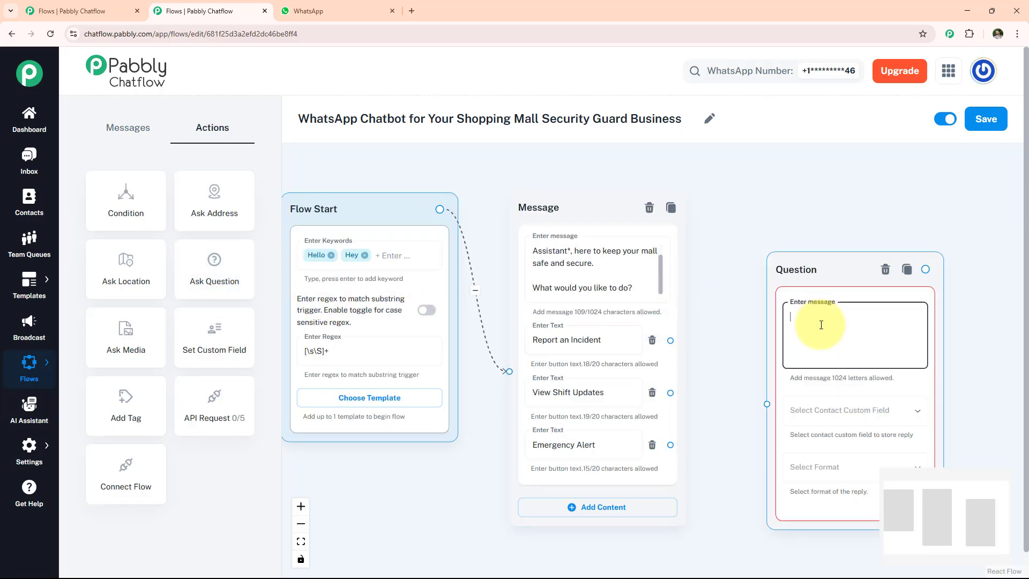
{"action": "type", "text": "Please describe the incident. Include: -What happened -Time"}
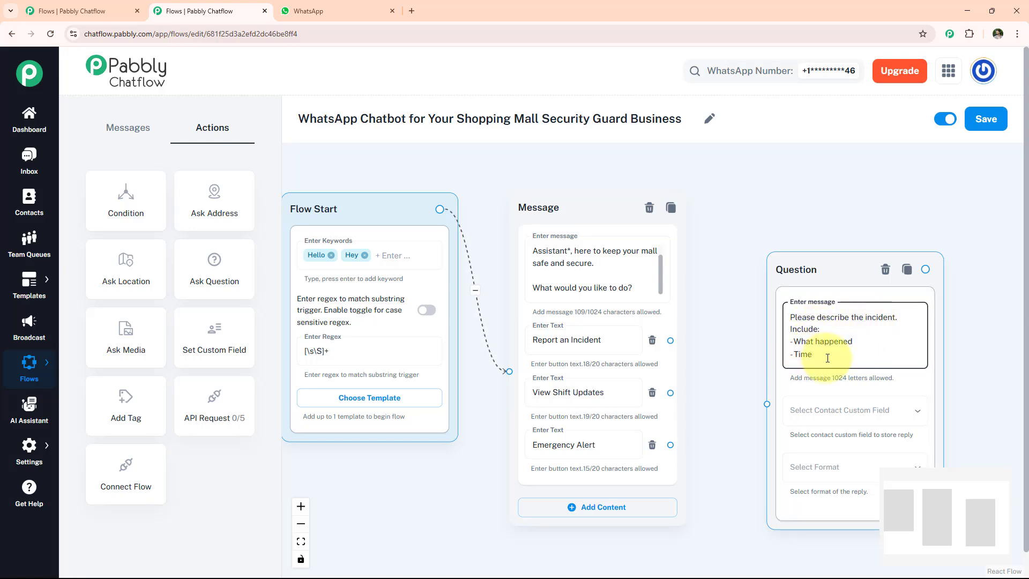
{"action": "left_click", "coordinate": [556, 350]}
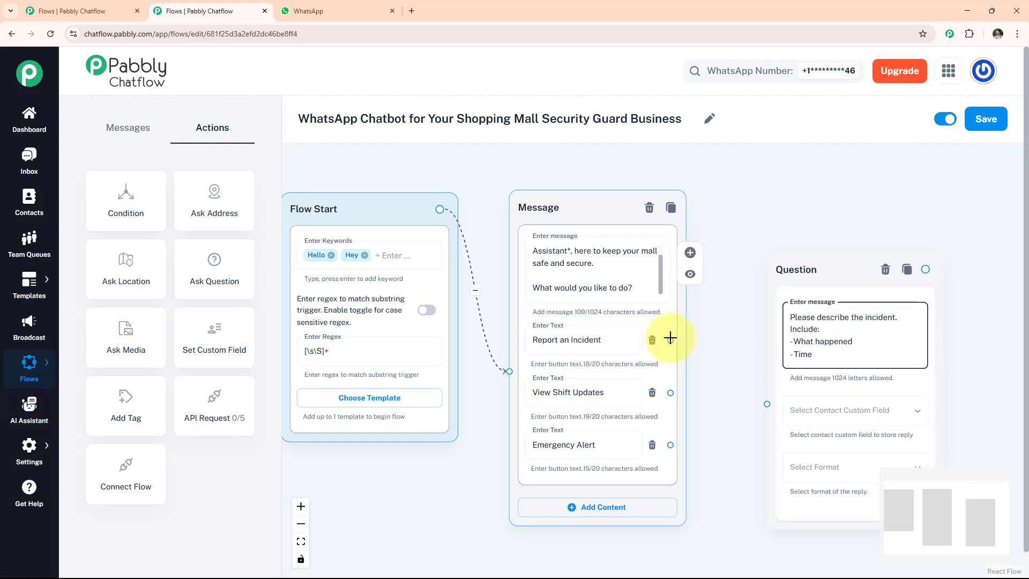
{"action": "left_click_drag", "start_coordinate": [768, 358], "coordinate": [767, 404]}
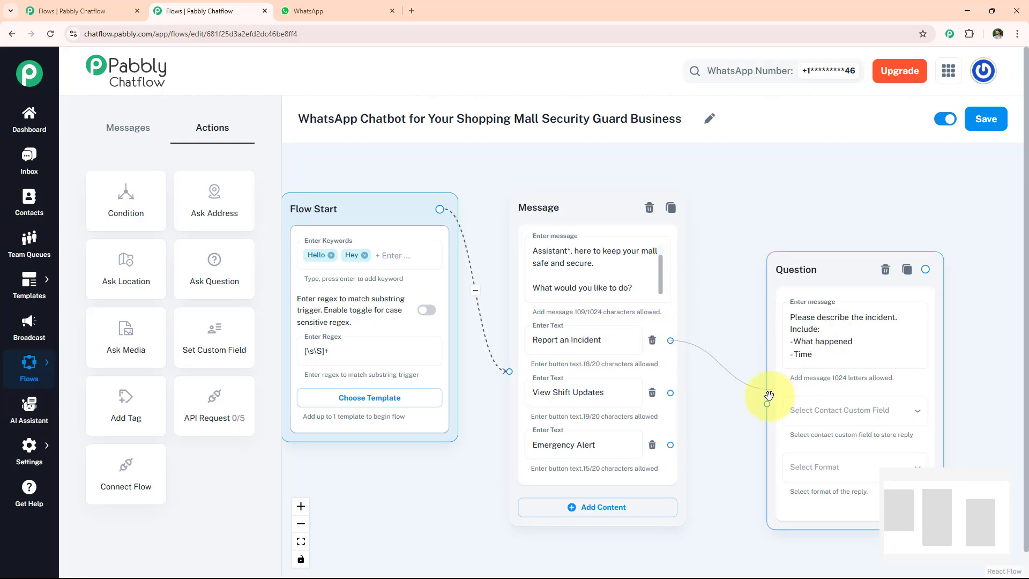
Step: Store the question's reply in the IncidentDetails custom field with the Text format, and save the flow
{"action": "left_click", "coordinate": [858, 411]}
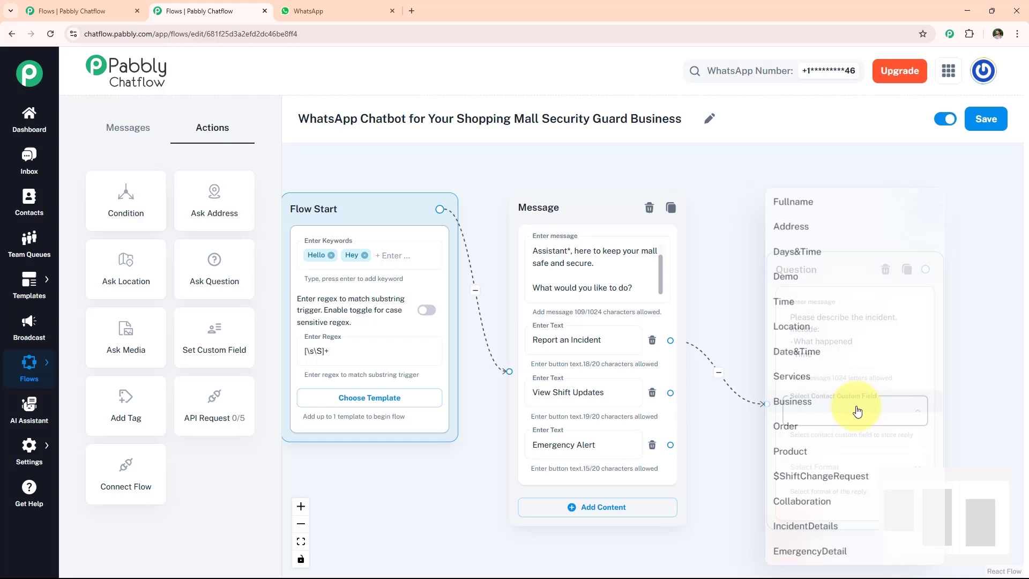
{"action": "left_click", "coordinate": [829, 530]}
{"action": "left_click", "coordinate": [817, 473]}
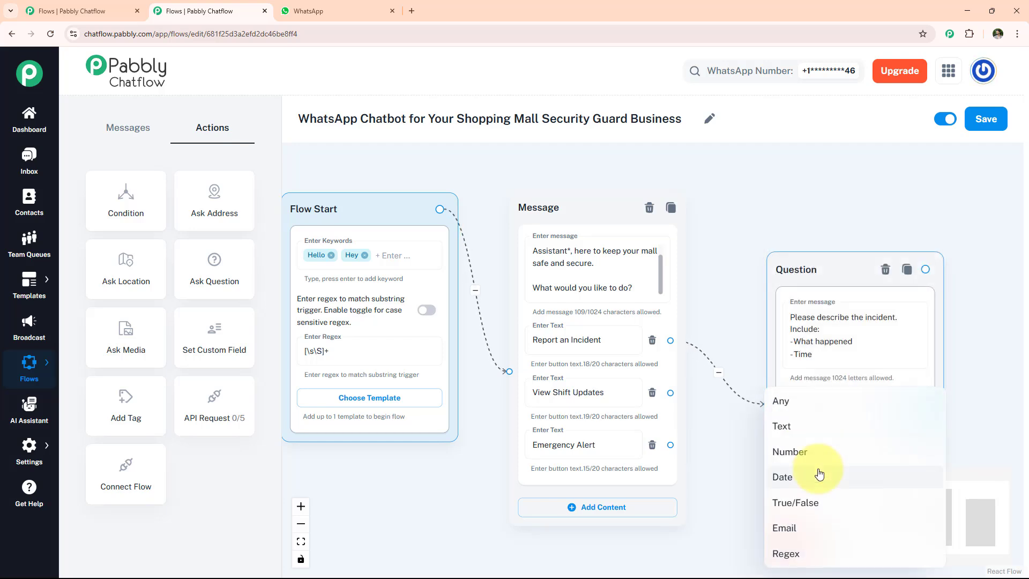
{"action": "left_click", "coordinate": [793, 426]}
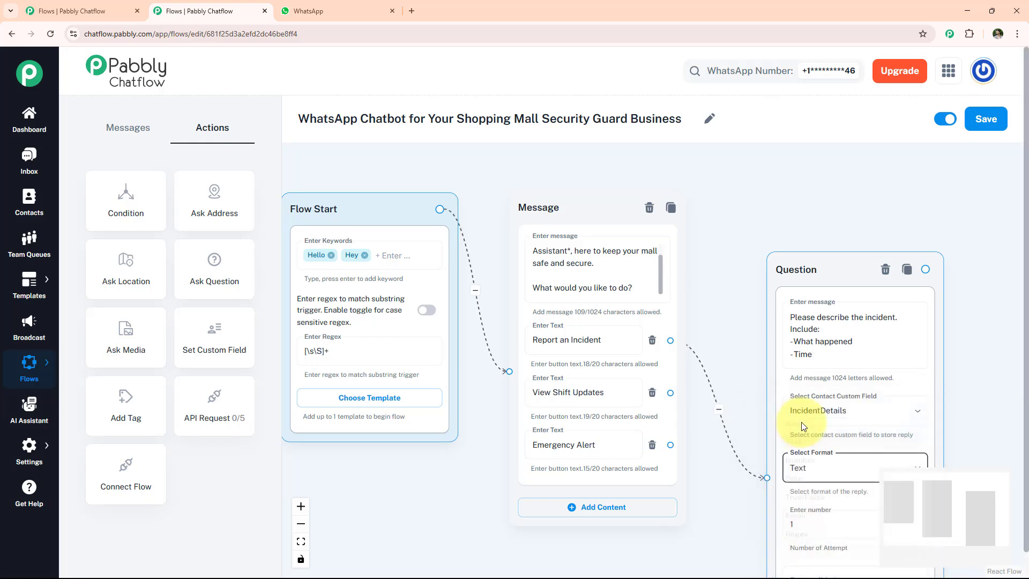
{"action": "left_click", "coordinate": [985, 122]}
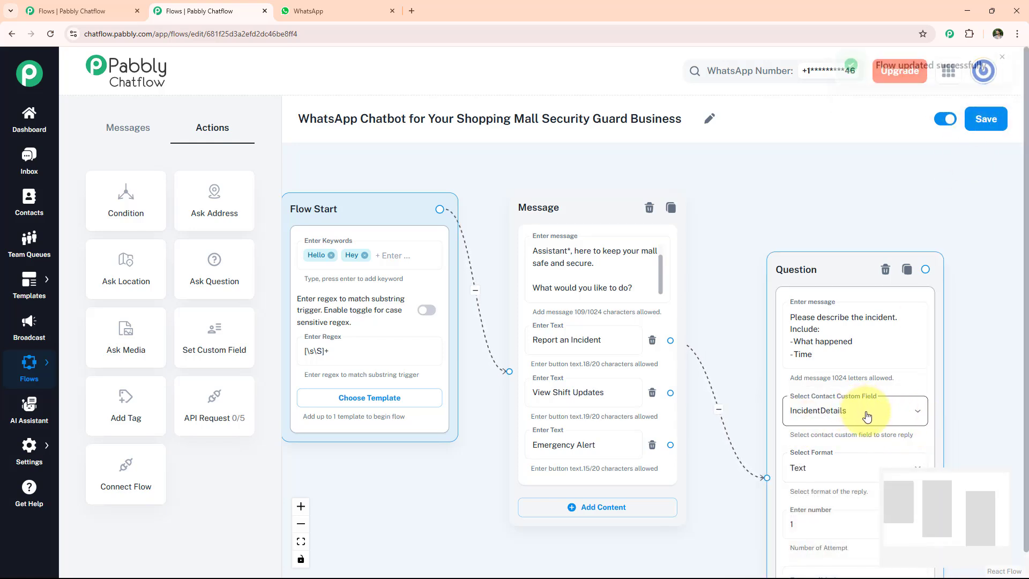
Step: In the Contact Custom Fields settings, add another field named xyz below Business and save the fields
{"action": "left_click", "coordinate": [29, 449]}
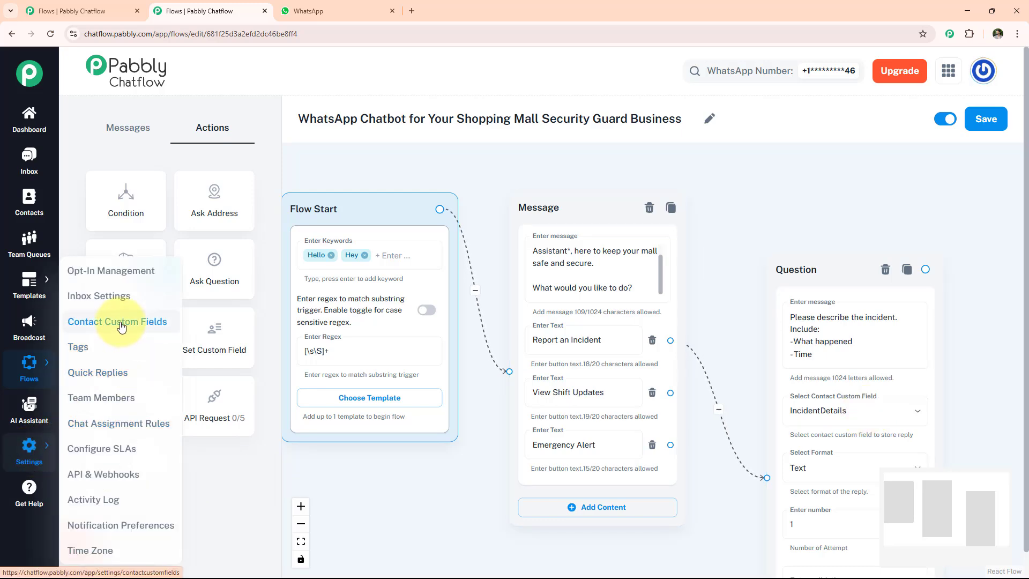
{"action": "left_click", "coordinate": [119, 323]}
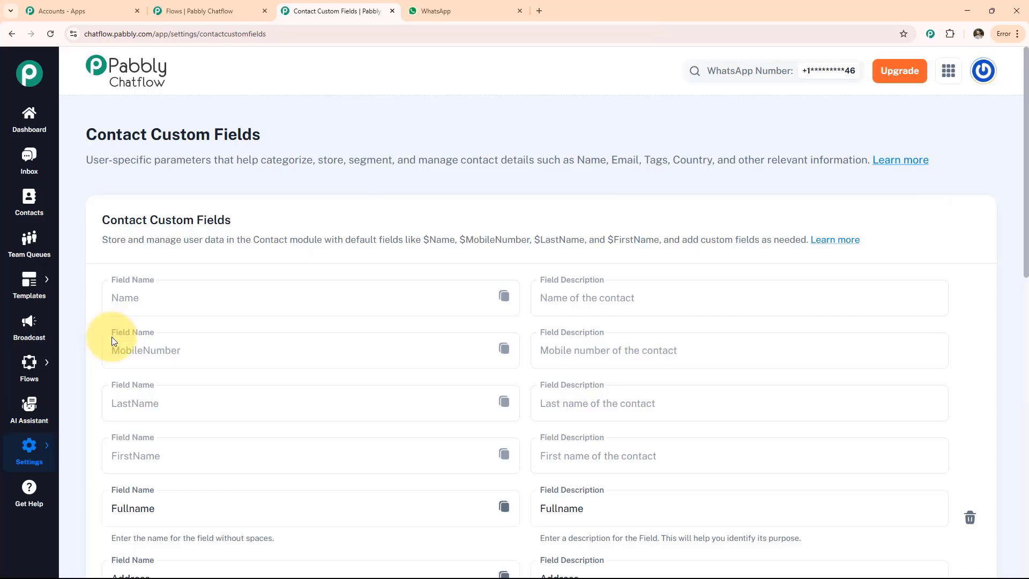
{"action": "scroll", "coordinate": [127, 356], "scroll_direction": "down", "scroll_amount": 3}
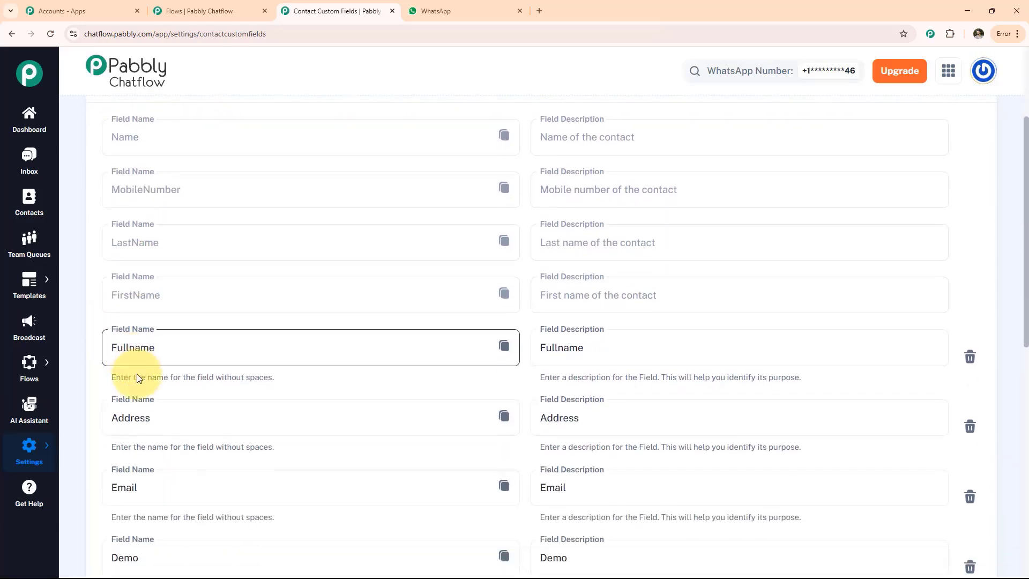
{"action": "scroll", "coordinate": [166, 411], "scroll_direction": "down", "scroll_amount": 5}
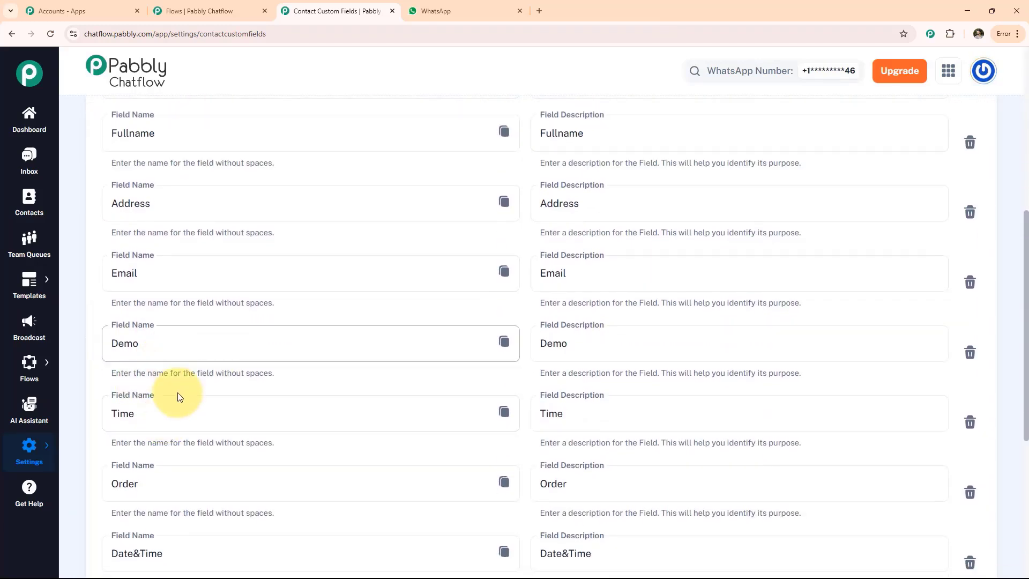
{"action": "scroll", "coordinate": [231, 338], "scroll_direction": "down", "scroll_amount": 1}
{"action": "scroll", "coordinate": [202, 427], "scroll_direction": "down", "scroll_amount": 3}
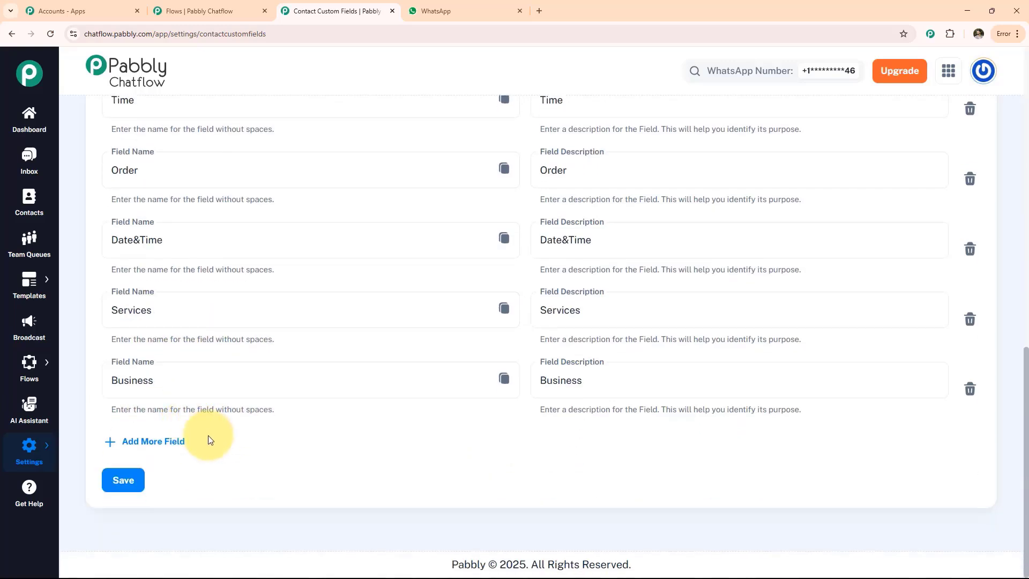
{"action": "left_click", "coordinate": [146, 443]}
{"action": "left_click", "coordinate": [142, 451]}
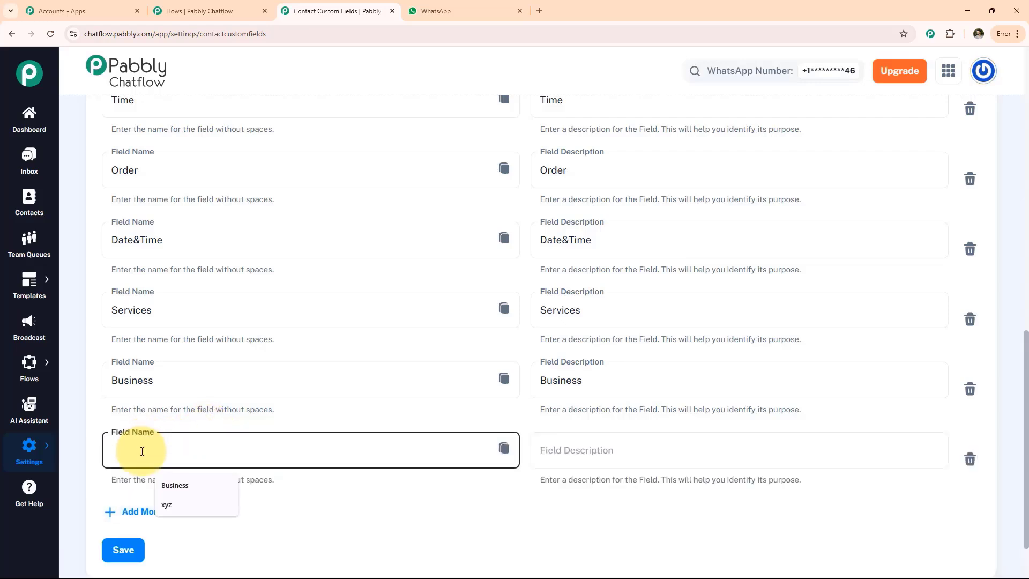
{"action": "left_click", "coordinate": [174, 502]}
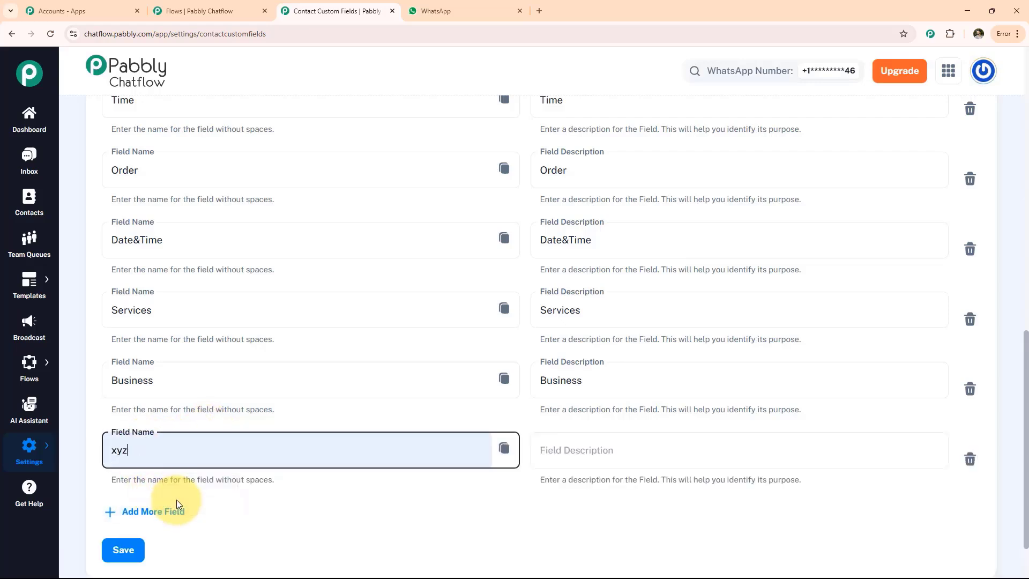
{"action": "left_click", "coordinate": [130, 550]}
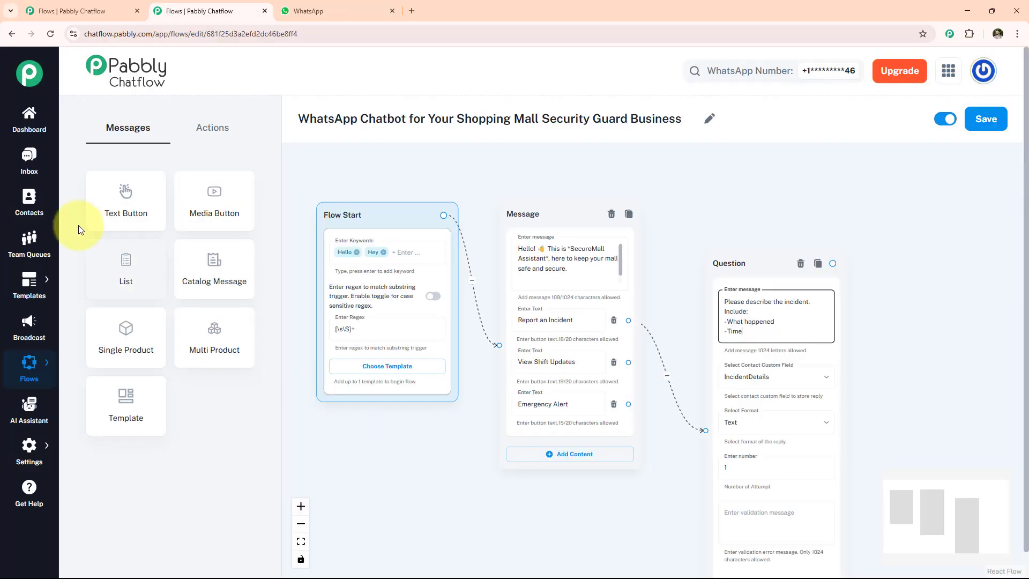
Step: Add a text message node starting "Incident Report Received: $IncidentDetails" and connect the incident question to it
{"action": "left_click_drag", "start_coordinate": [126, 198], "coordinate": [884, 274]}
{"action": "left_click", "coordinate": [869, 312]}
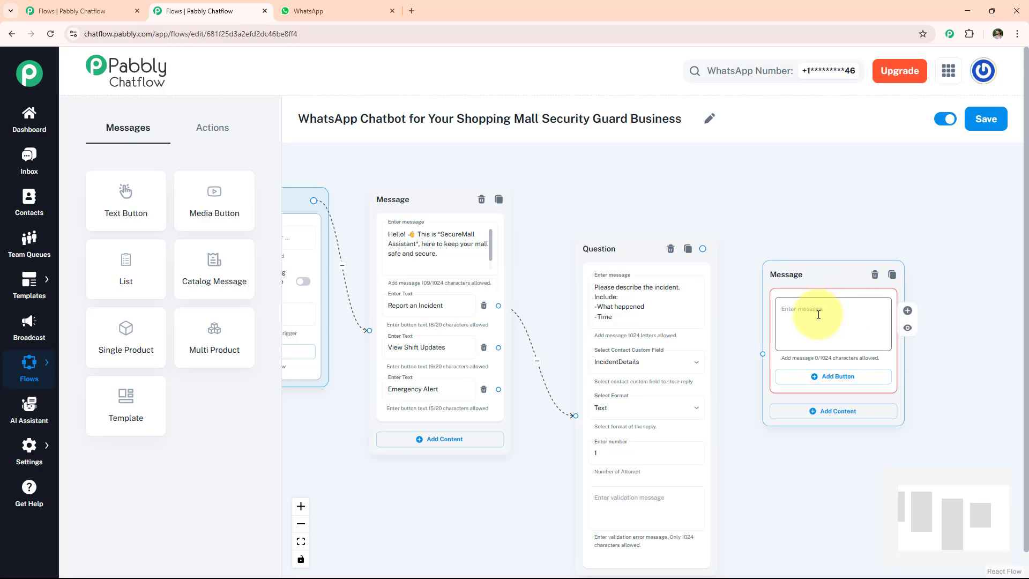
{"action": "key", "text": "ctrl+v"}
{"action": "left_click", "coordinate": [619, 305]}
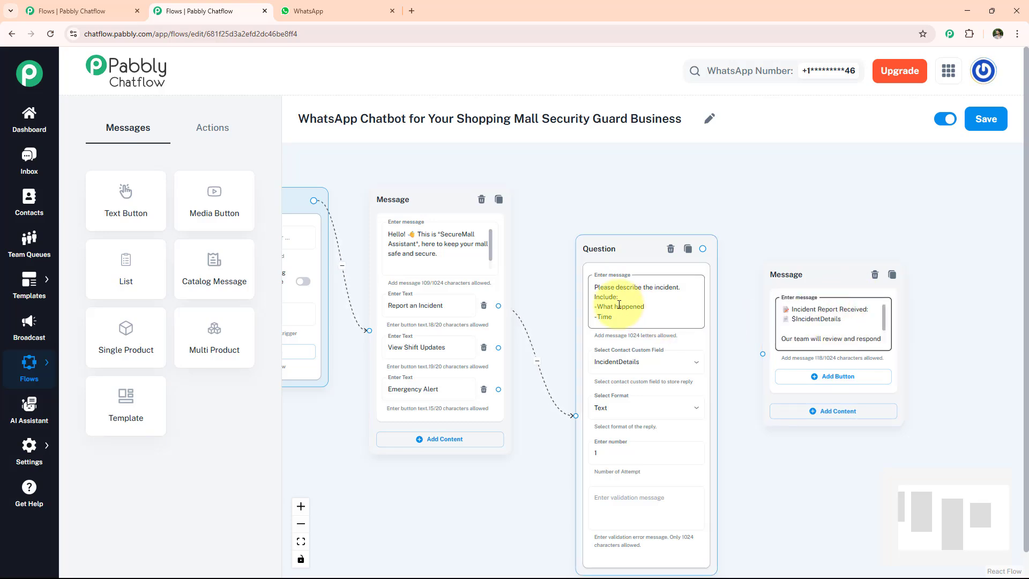
{"action": "left_click", "coordinate": [787, 347]}
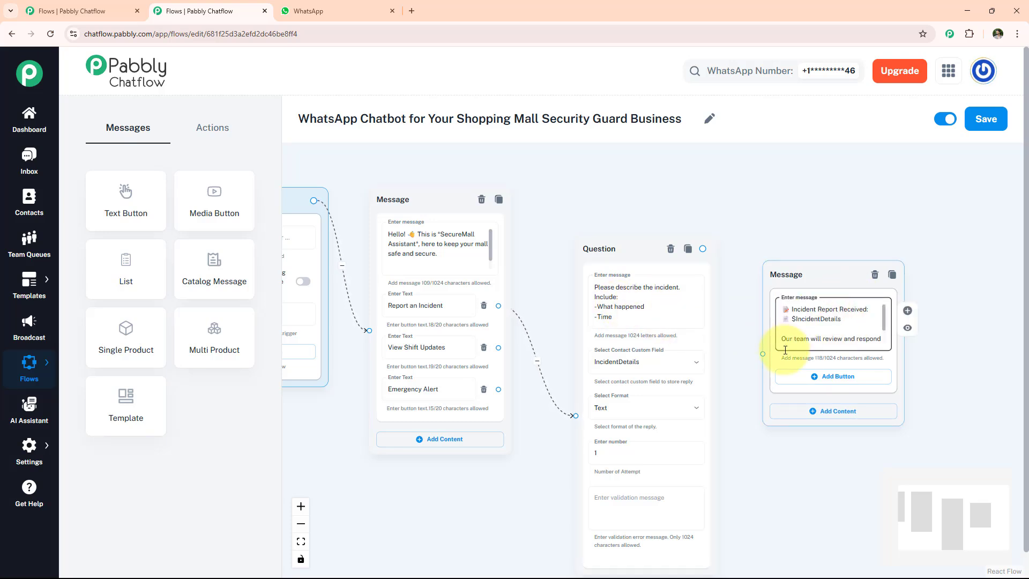
{"action": "left_click", "coordinate": [700, 247]}
{"action": "left_click_drag", "start_coordinate": [698, 247], "coordinate": [768, 356]}
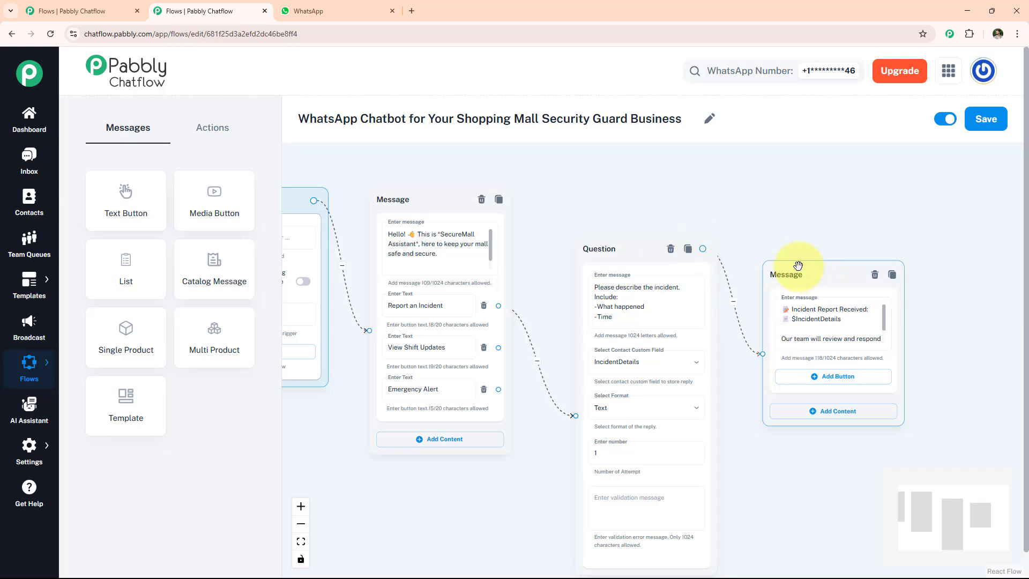
Step: Move the incident question above the greeting and add an "EMERGENCY ALERT" Ask Question node requesting a brief description, connected to the Emergency Alert button
{"action": "left_click_drag", "start_coordinate": [625, 245], "coordinate": [460, 134]}
{"action": "scroll", "coordinate": [462, 160], "scroll_direction": "down", "scroll_amount": 3}
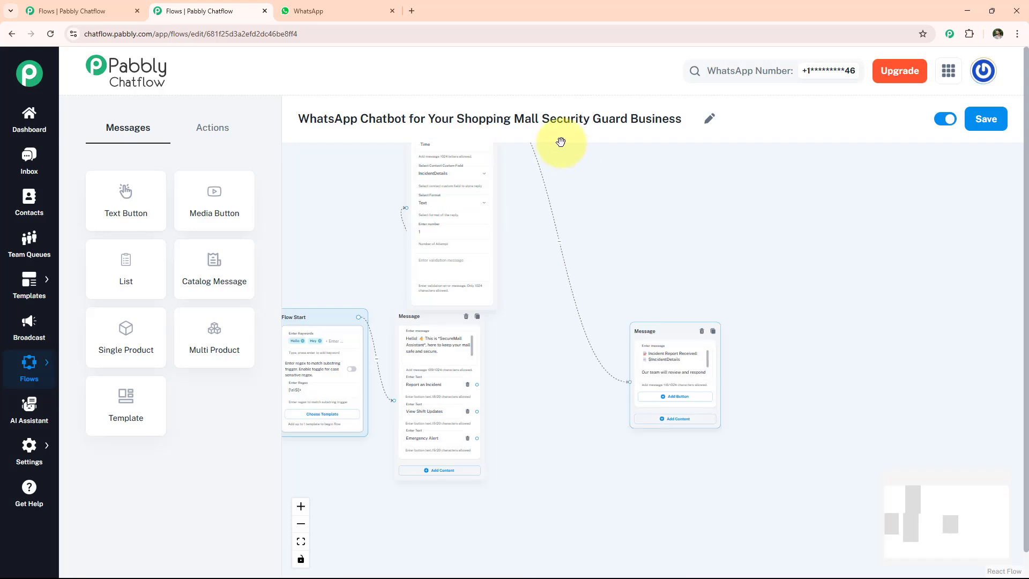
{"action": "left_click", "coordinate": [213, 127]}
{"action": "scroll", "coordinate": [312, 291], "scroll_direction": "up", "scroll_amount": 5}
{"action": "left_click_drag", "start_coordinate": [209, 272], "coordinate": [778, 360]}
{"action": "key", "text": "ctrl+v"}
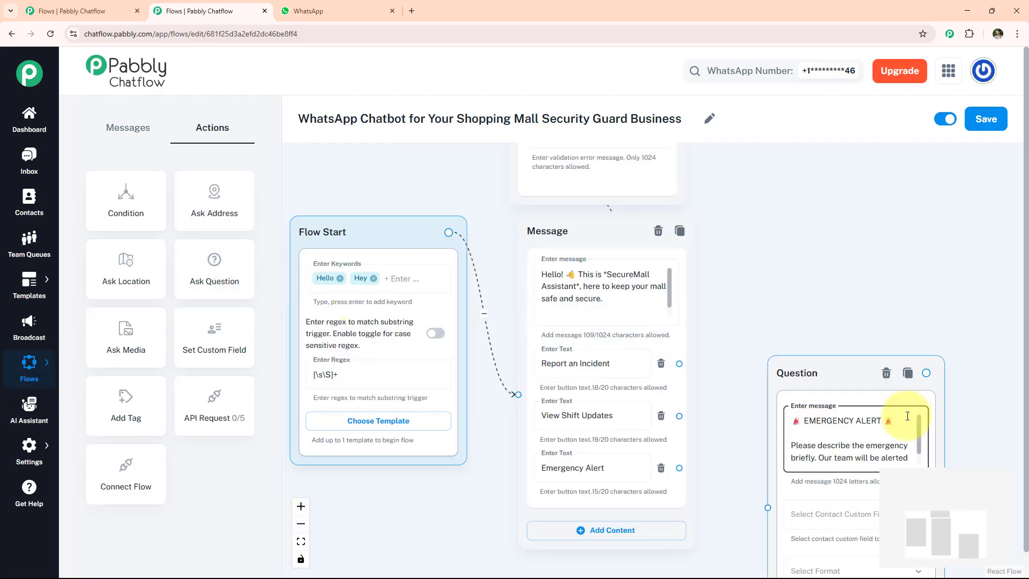
{"action": "left_click", "coordinate": [604, 469]}
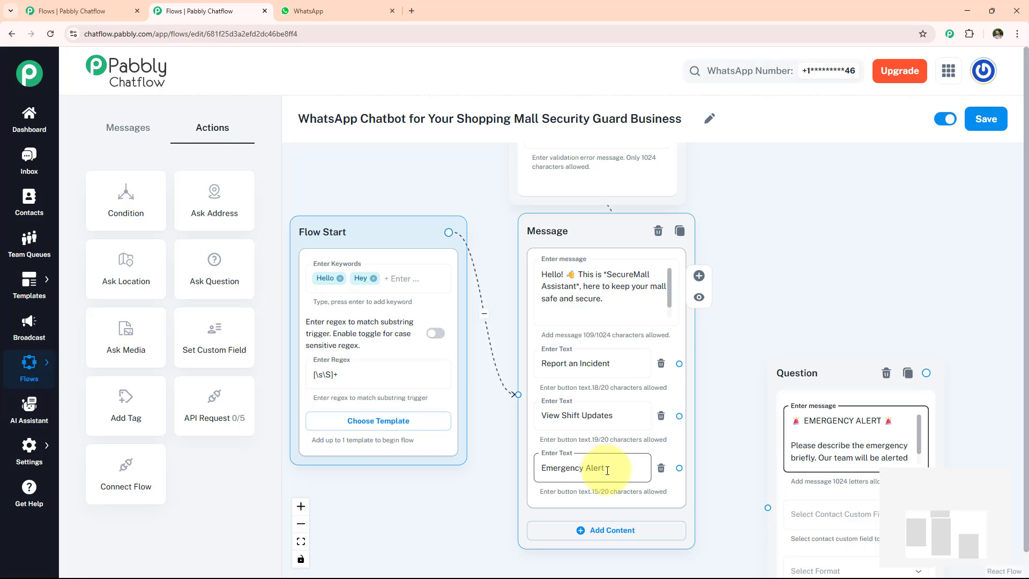
{"action": "left_click", "coordinate": [797, 446]}
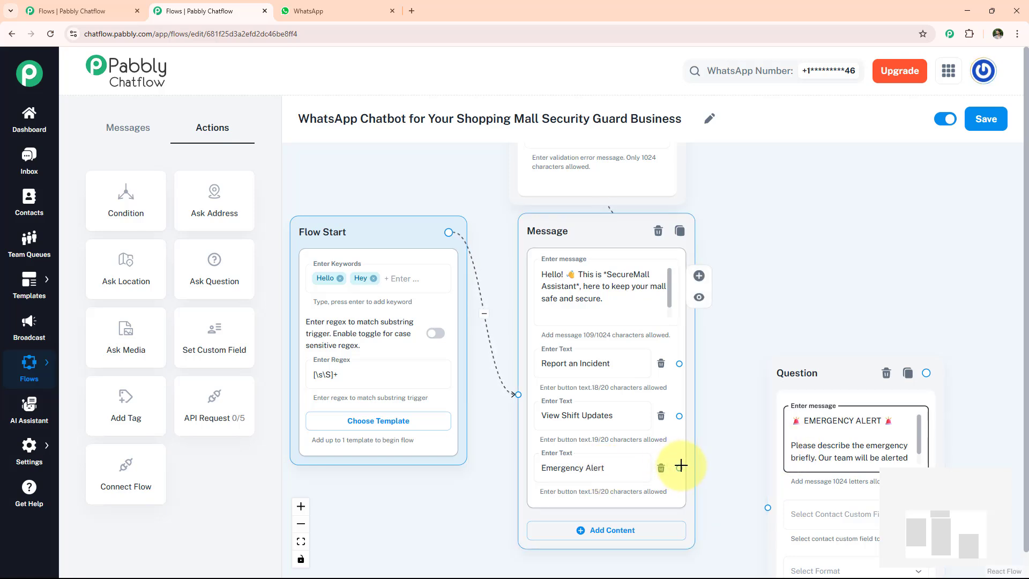
{"action": "left_click_drag", "start_coordinate": [680, 468], "coordinate": [768, 507]}
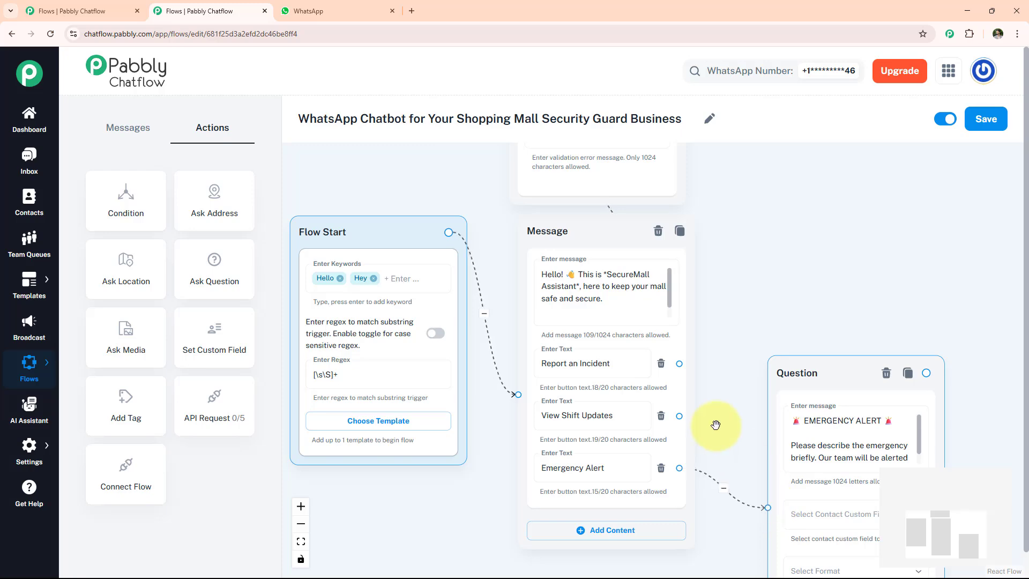
Step: Store the emergency question's reply in the EmergencyDetail custom field with the Text format
{"action": "left_click_drag", "start_coordinate": [726, 445], "coordinate": [645, 364]}
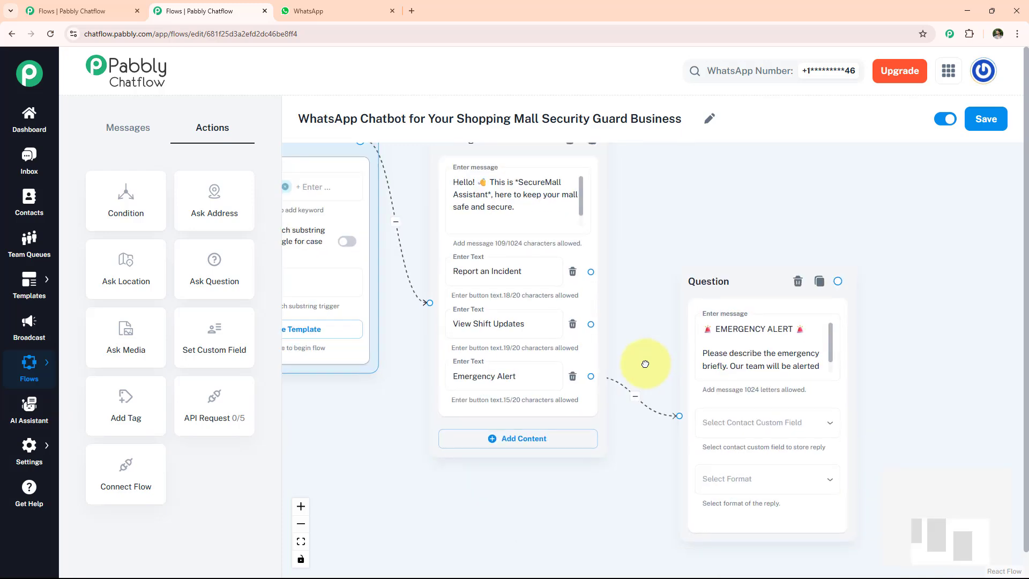
{"action": "left_click", "coordinate": [758, 422]}
{"action": "left_click", "coordinate": [758, 552]}
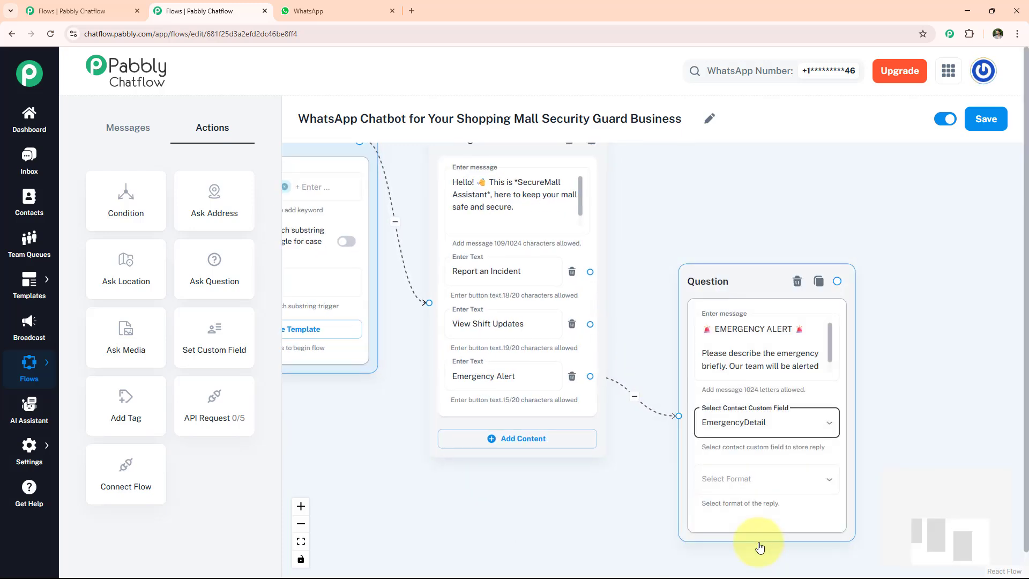
{"action": "left_click", "coordinate": [783, 480]}
{"action": "left_click", "coordinate": [691, 425]}
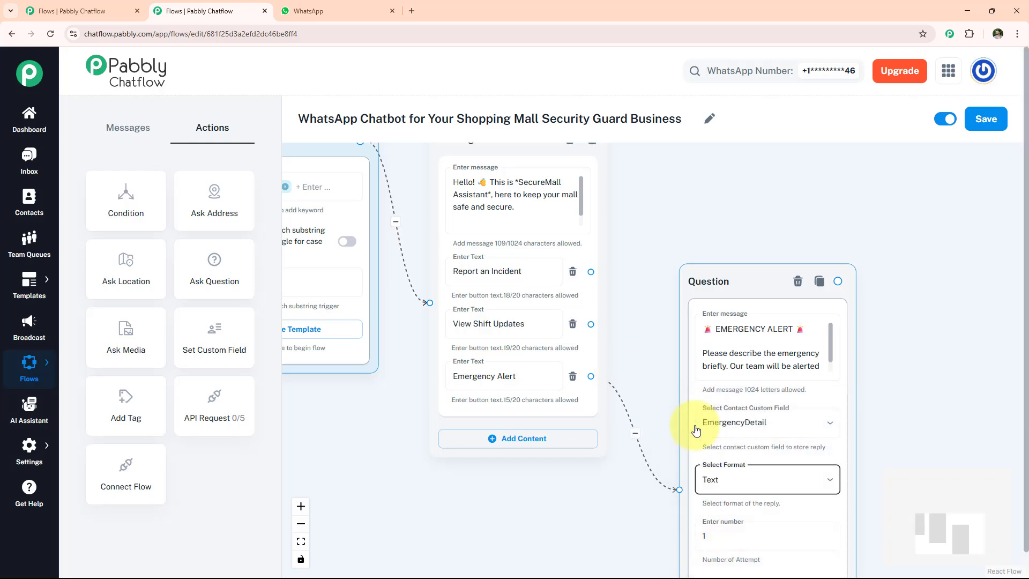
Step: Add a text message node reading "Your alert has been sent: "$EmergencyDetail"" and connect the emergency question to it
{"action": "left_click", "coordinate": [128, 127]}
{"action": "left_click_drag", "start_coordinate": [138, 199], "coordinate": [906, 300]}
{"action": "left_click_drag", "start_coordinate": [940, 264], "coordinate": [784, 282]}
{"action": "left_click", "coordinate": [793, 379]}
{"action": "type", "text": "📢 Your alert has been sent: \"$EmergencyDetail\""}
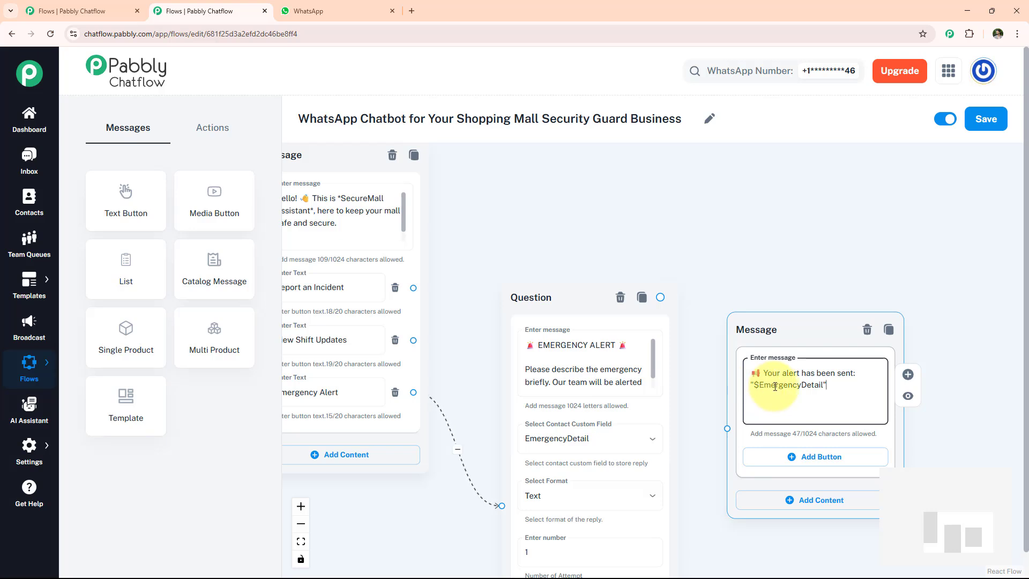
{"action": "left_click_drag", "start_coordinate": [660, 297], "coordinate": [730, 426]}
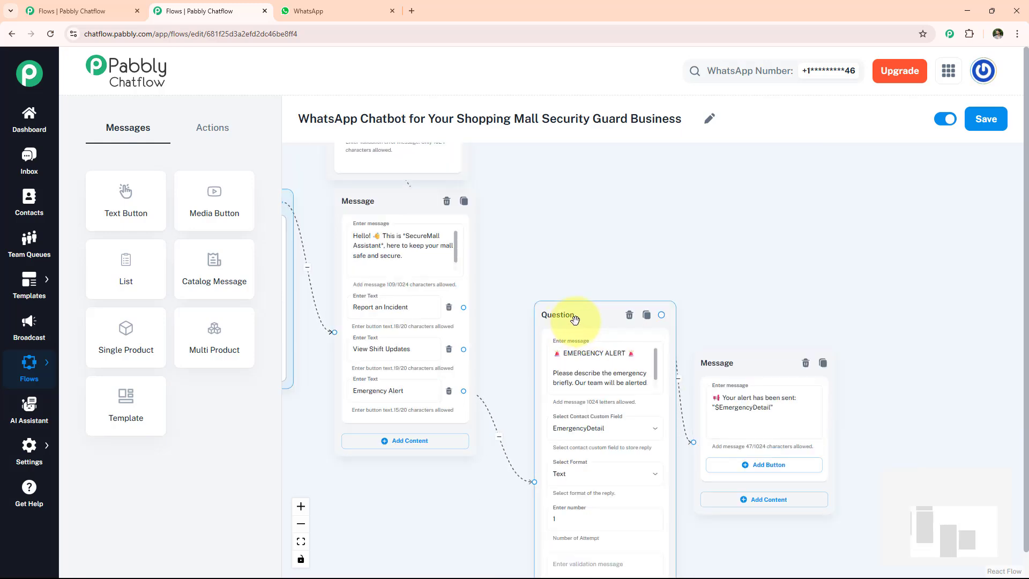
Step: Move the emergency question below the greeting and add a "Shift Update Menu:" text message connected to the View Shift Updates button
{"action": "left_click_drag", "start_coordinate": [575, 320], "coordinate": [404, 501]}
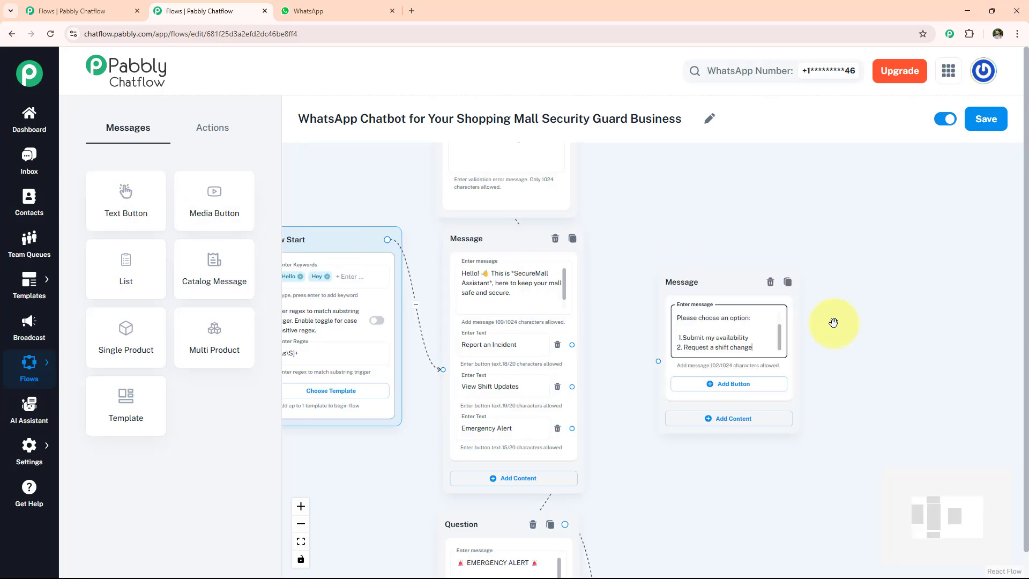
{"action": "left_click", "coordinate": [529, 390]}
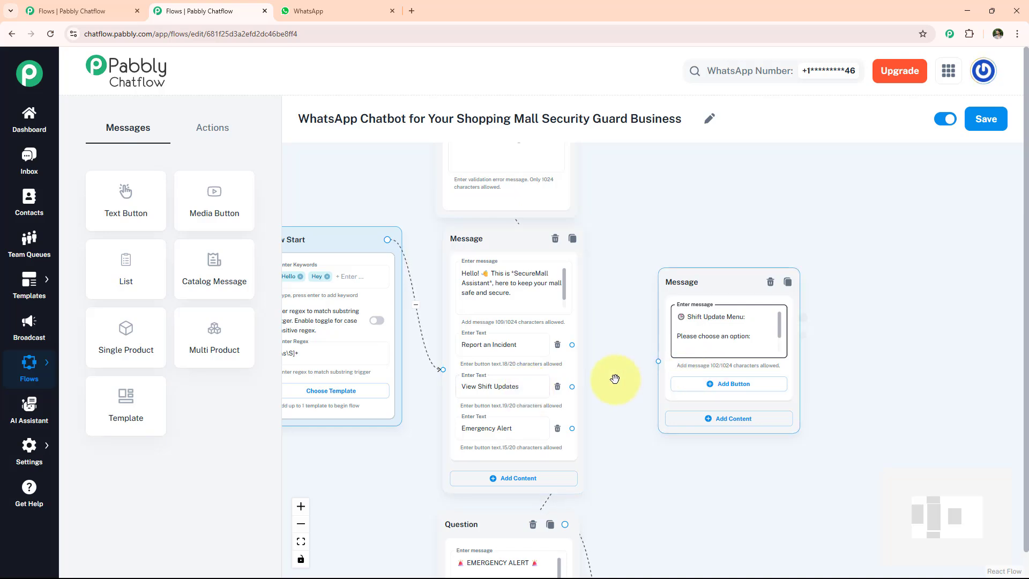
{"action": "left_click_drag", "start_coordinate": [572, 386], "coordinate": [658, 361]}
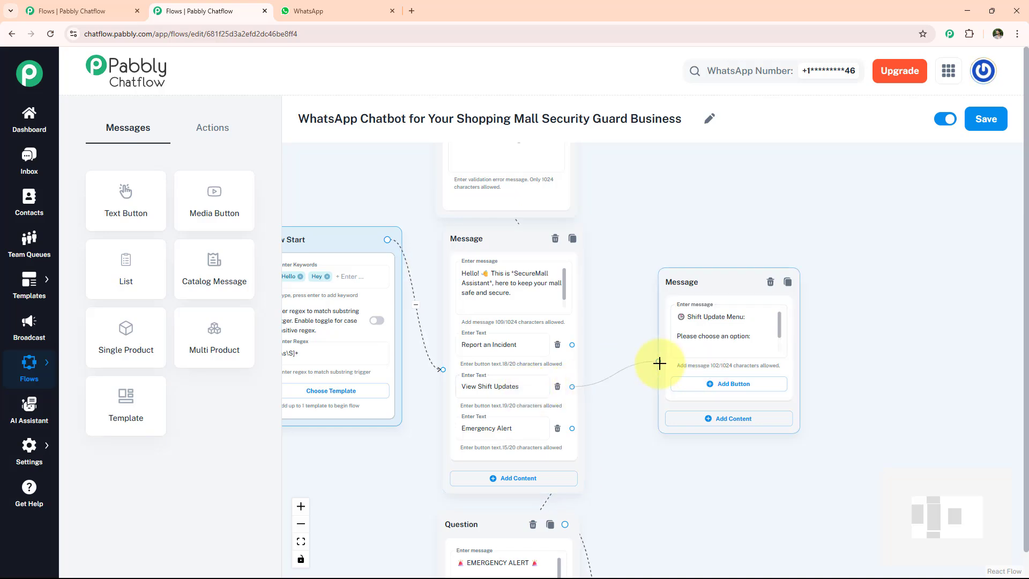
Step: Add the buttons My Availability and Shift Change to the Shift Update Menu message
{"action": "left_click", "coordinate": [741, 386]}
{"action": "left_click", "coordinate": [718, 393]}
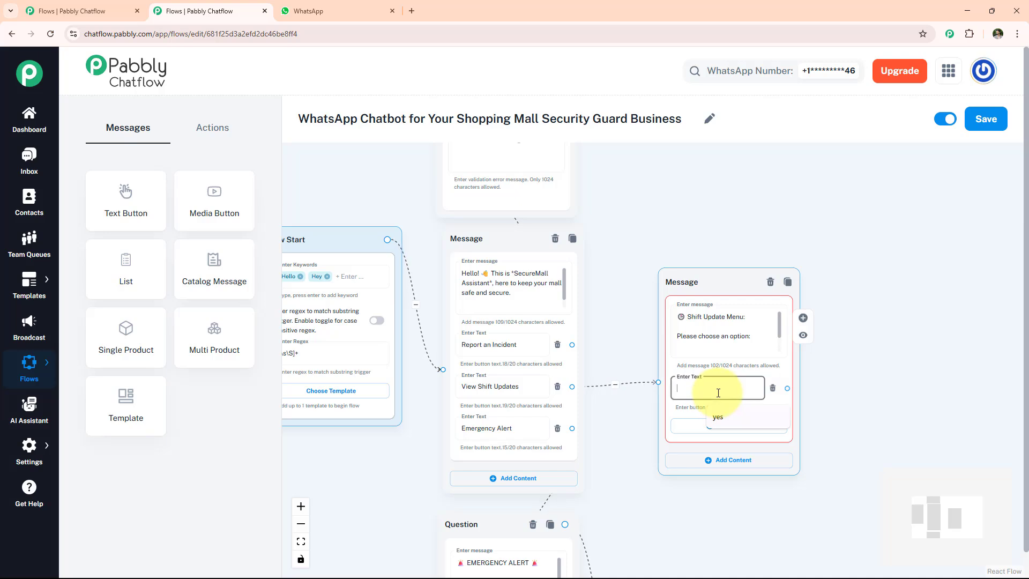
{"action": "type", "text": "My Availability"}
{"action": "left_click", "coordinate": [717, 425]}
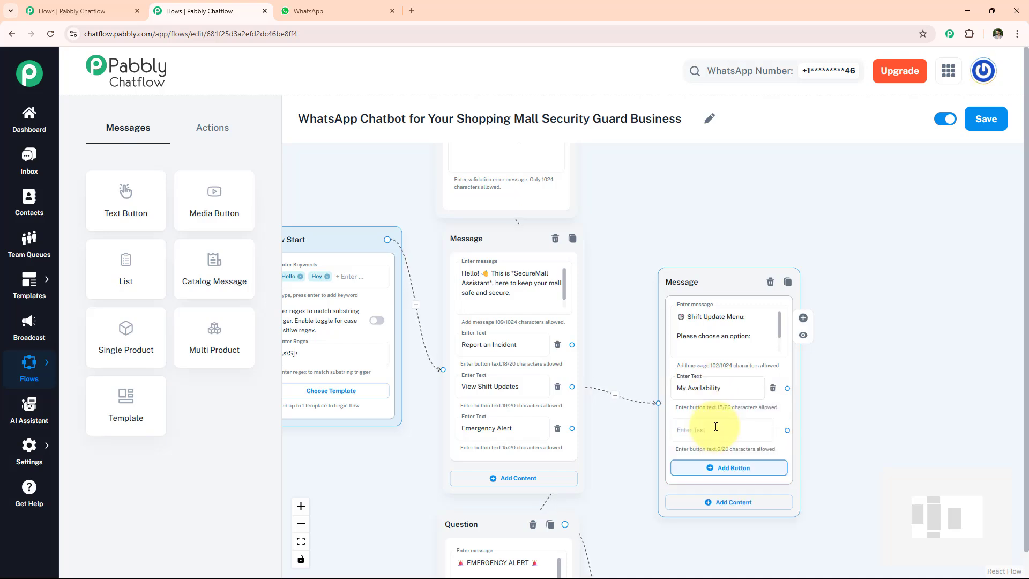
{"action": "left_click", "coordinate": [702, 437]}
{"action": "type", "text": "Shift Change"}
Step: Add an Ask Question node asking guards to reply with their available days and time slots this week (e.g., Monday to Thursday, 2PM–10PM)
{"action": "left_click", "coordinate": [213, 127]}
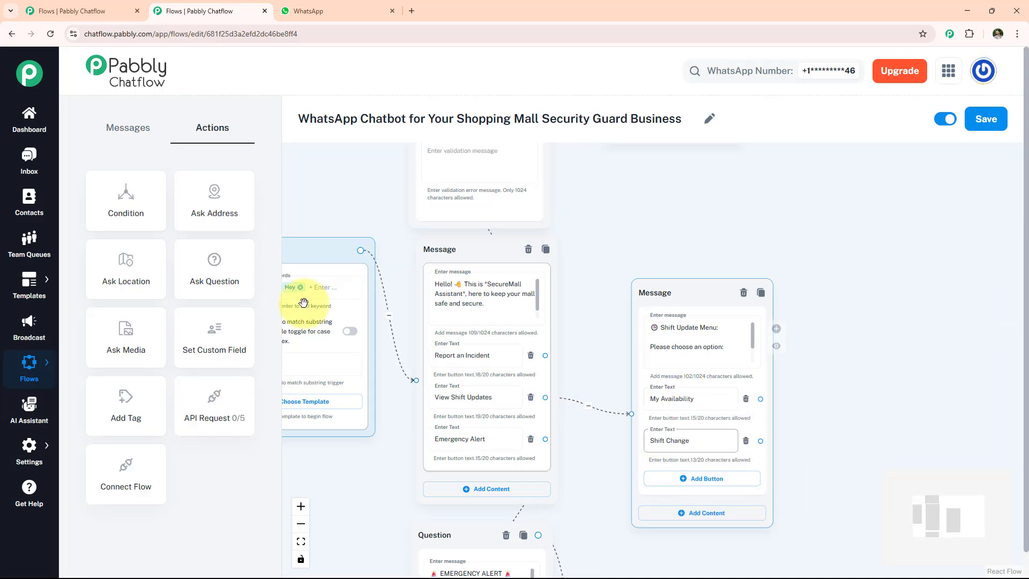
{"action": "left_click_drag", "start_coordinate": [191, 272], "coordinate": [852, 301]}
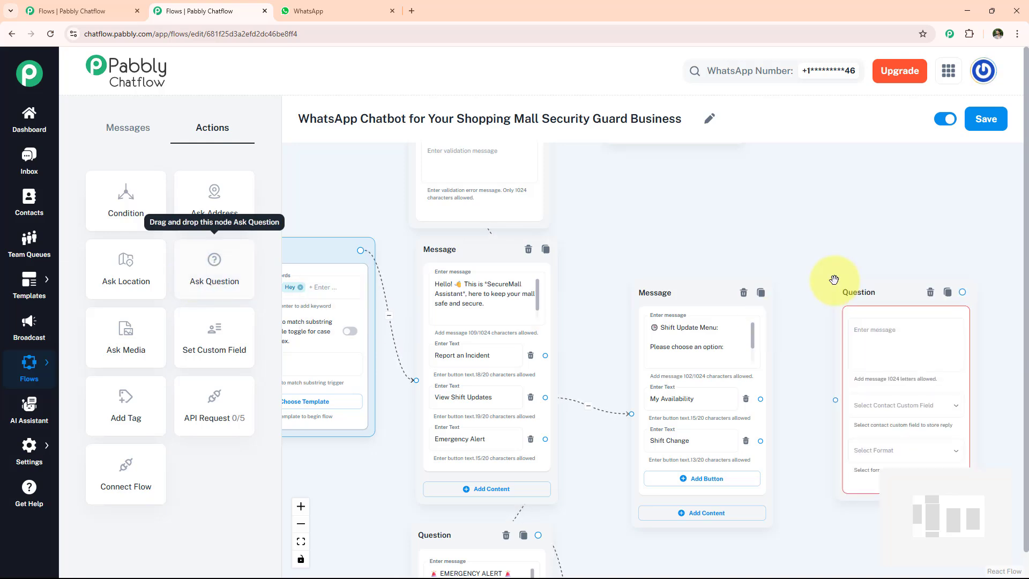
{"action": "left_click", "coordinate": [880, 340]}
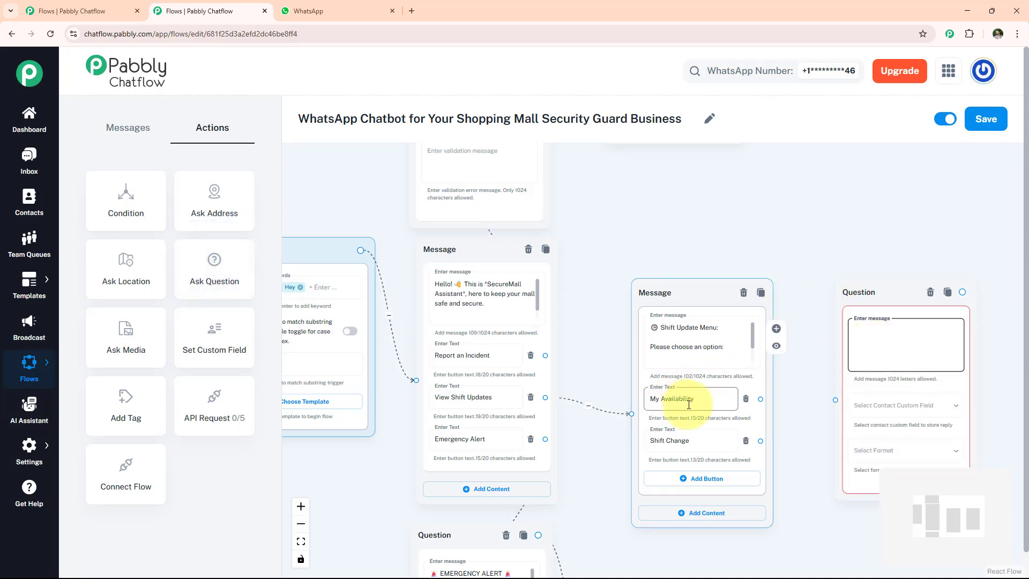
{"action": "left_click", "coordinate": [895, 339]}
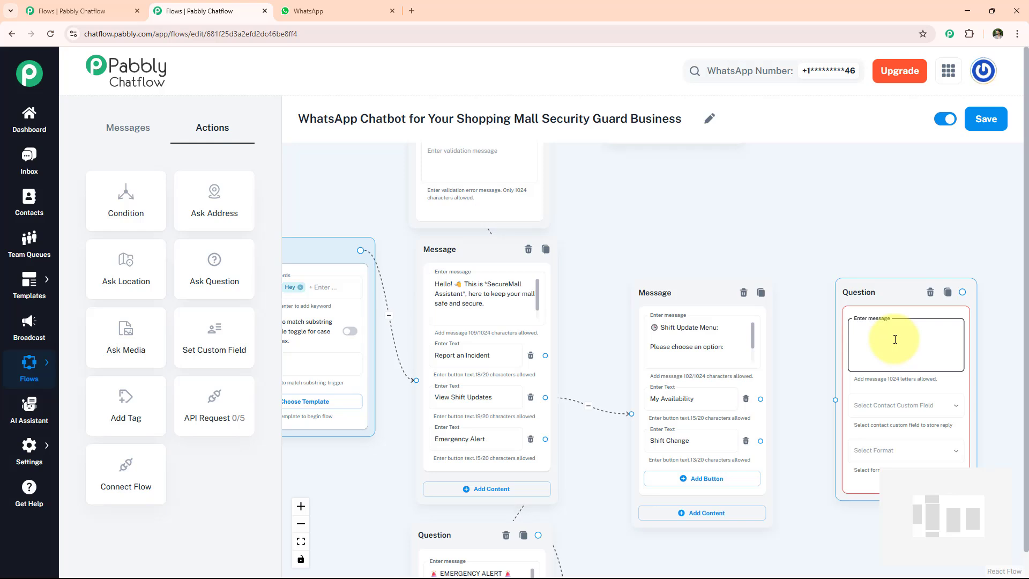
{"action": "key", "text": "ctrl+v"}
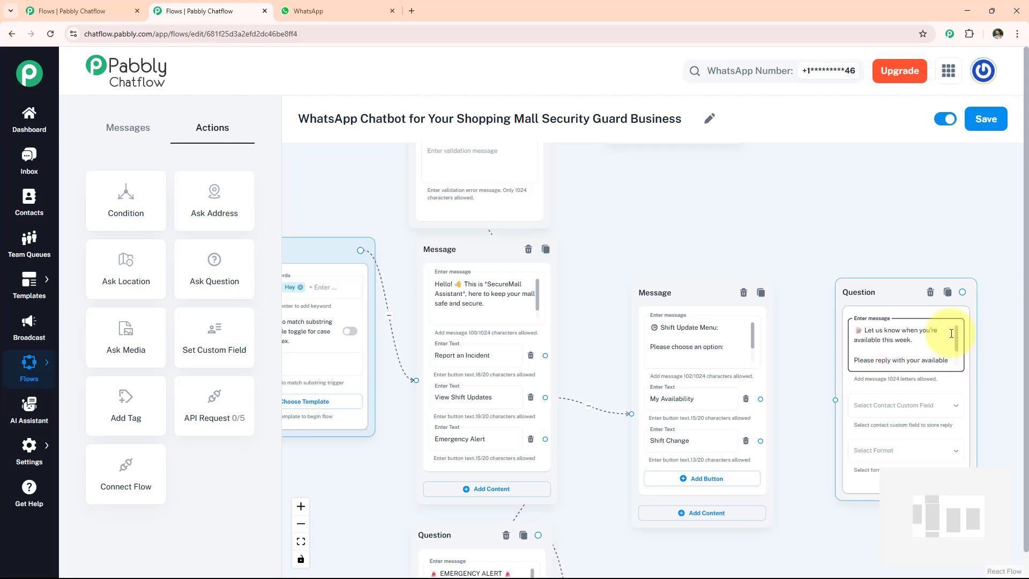
{"action": "scroll", "coordinate": [951, 335], "scroll_direction": "down", "scroll_amount": 2}
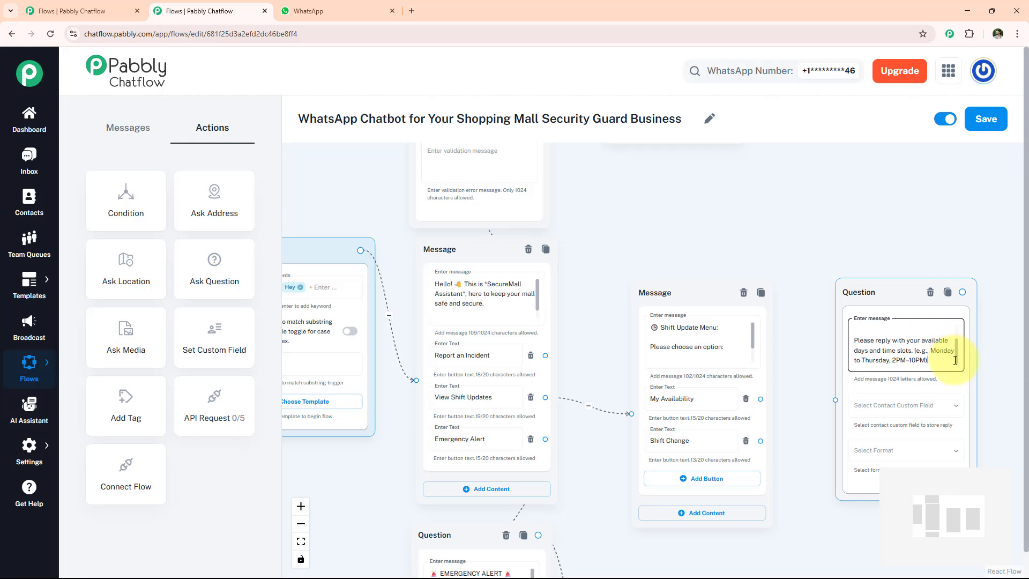
Step: Store the availability question's reply in the Days&Time custom field with the Text format, and connect the My Availability button to the question
{"action": "left_click", "coordinate": [915, 410]}
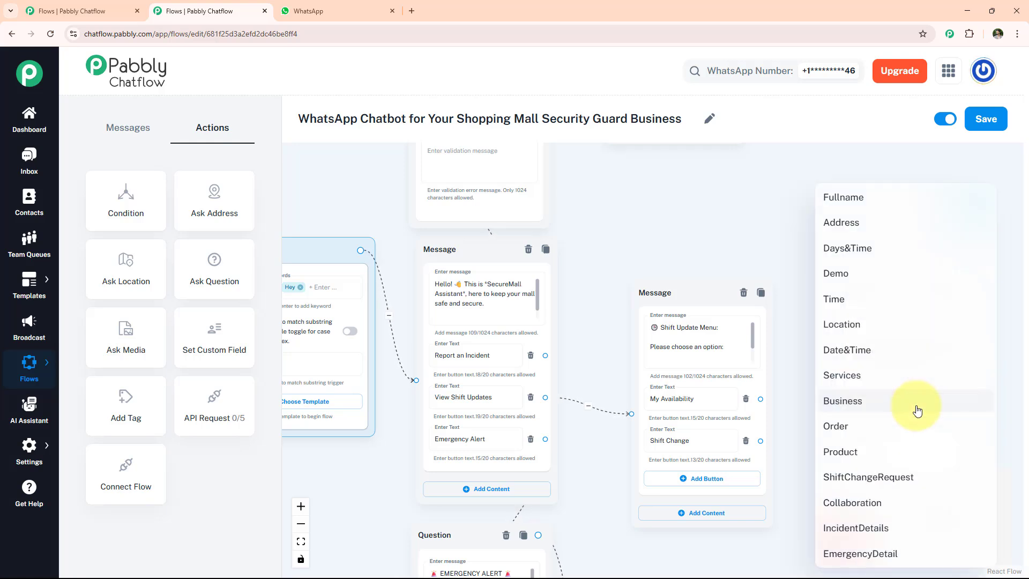
{"action": "left_click", "coordinate": [842, 252]}
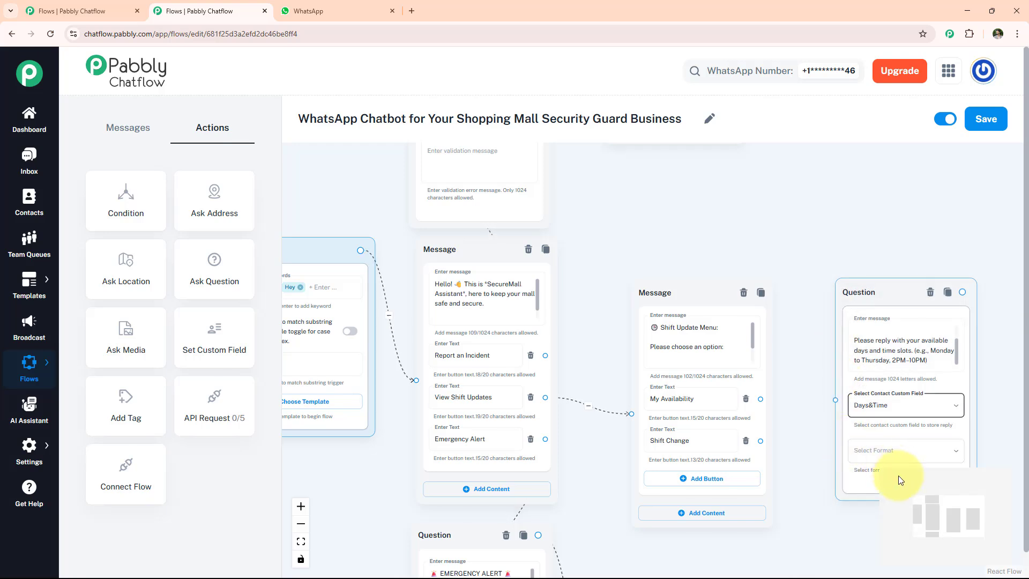
{"action": "left_click", "coordinate": [899, 475]}
{"action": "left_click", "coordinate": [852, 428]}
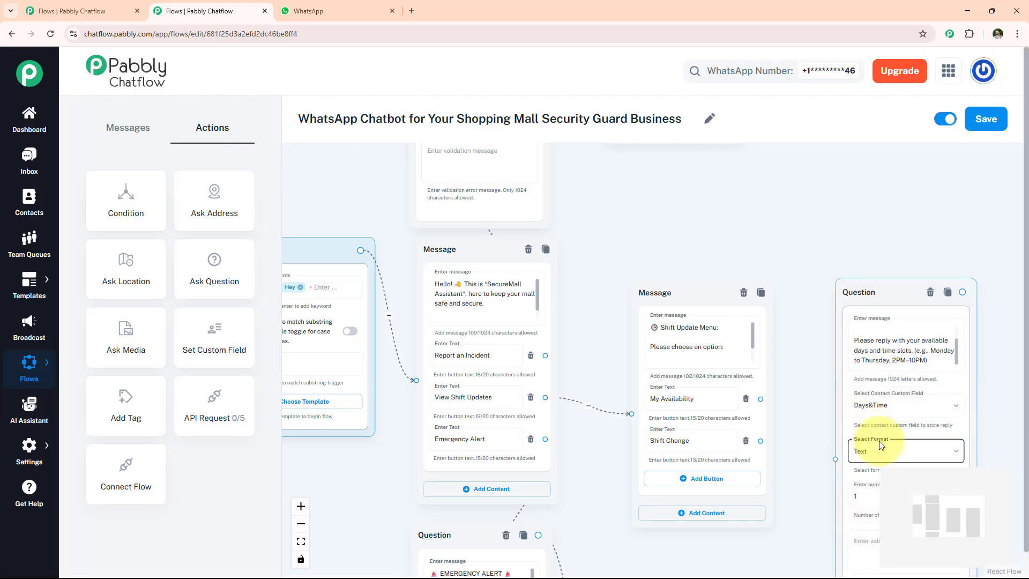
{"action": "left_click_drag", "start_coordinate": [760, 399], "coordinate": [838, 455]}
Step: Add a text message with "Your availability: *$Days&Time*" and a shift-assignment thank-you, connect the availability question to it, and save the flow
{"action": "left_click_drag", "start_coordinate": [126, 199], "coordinate": [858, 287]}
{"action": "key", "text": "ctrl+v"}
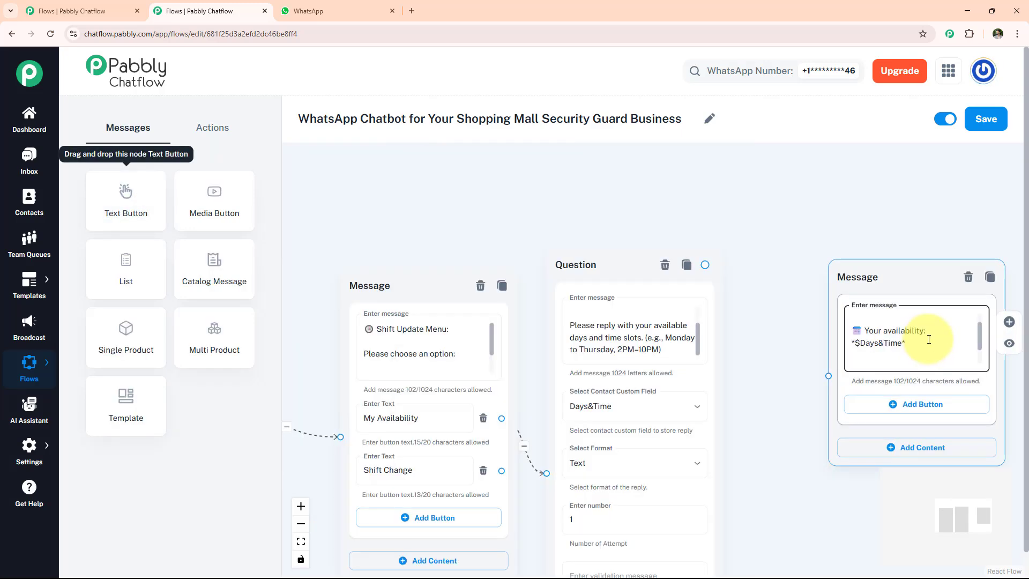
{"action": "scroll", "coordinate": [912, 341], "scroll_direction": "up", "scroll_amount": 2}
{"action": "scroll", "coordinate": [859, 348], "scroll_direction": "down", "scroll_amount": 1}
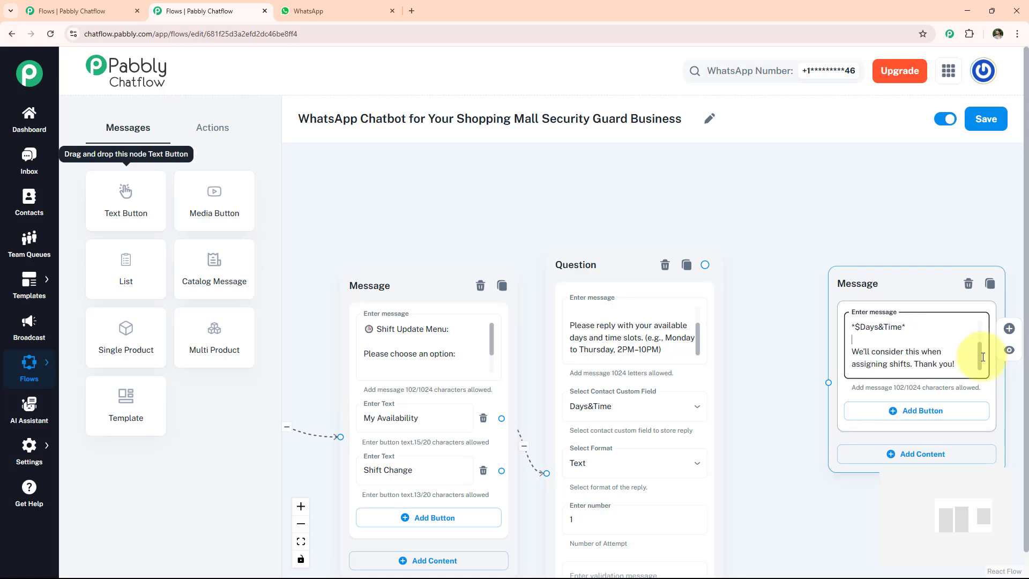
{"action": "scroll", "coordinate": [984, 354], "scroll_direction": "up", "scroll_amount": 1}
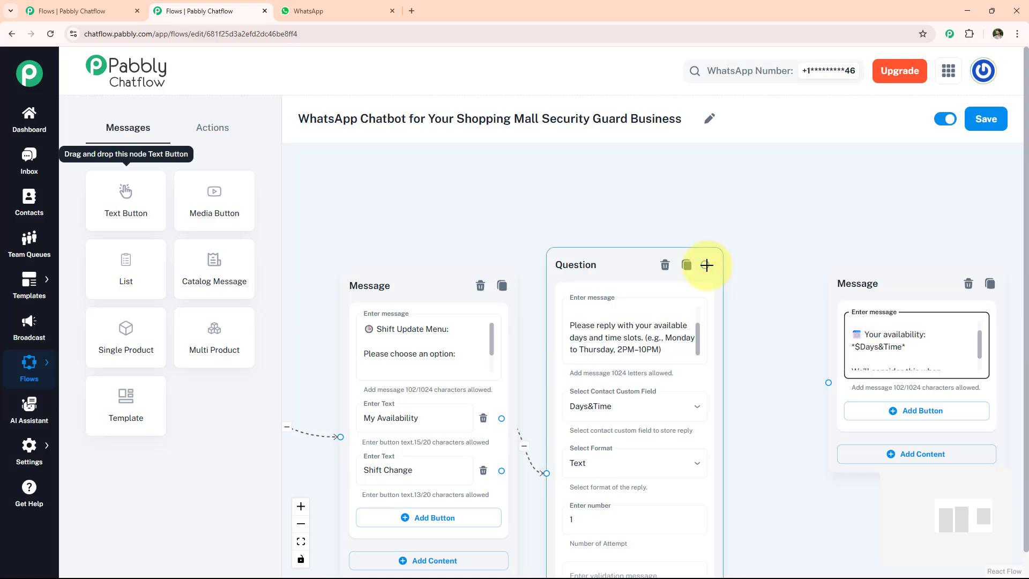
{"action": "left_click_drag", "start_coordinate": [705, 264], "coordinate": [828, 383]}
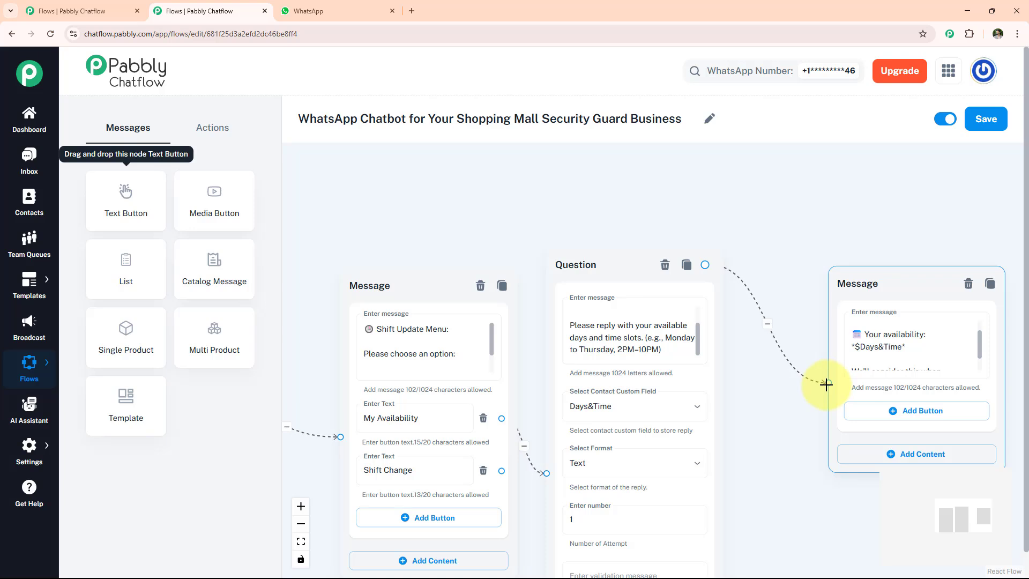
{"action": "left_click", "coordinate": [994, 121]}
Step: Add an Ask Question node asking guards which shift to change and why (e.g., Can't work Friday night shift, feeling unwell)
{"action": "left_click", "coordinate": [212, 127]}
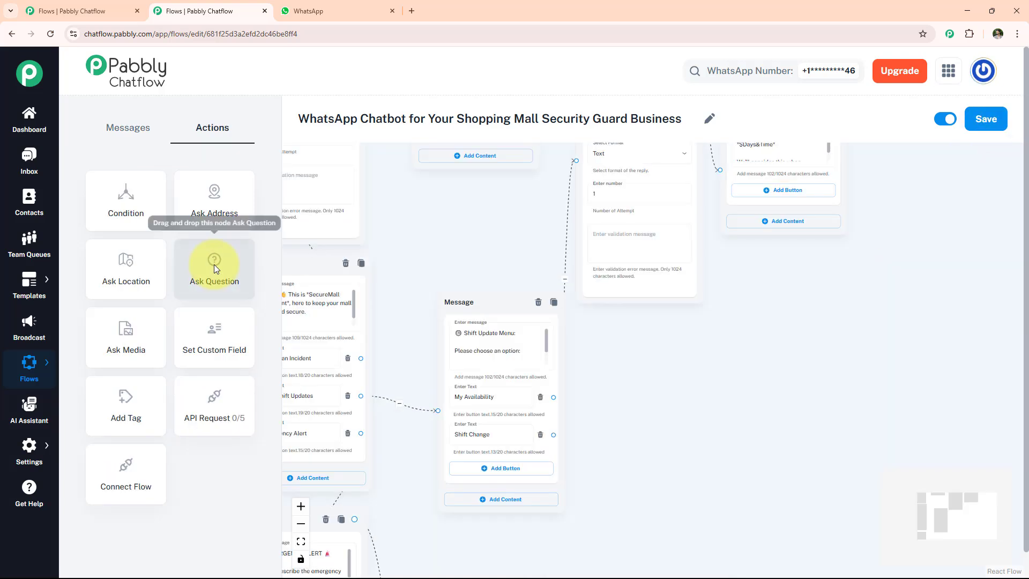
{"action": "left_click_drag", "start_coordinate": [214, 265], "coordinate": [667, 343]}
{"action": "left_click", "coordinate": [722, 400]}
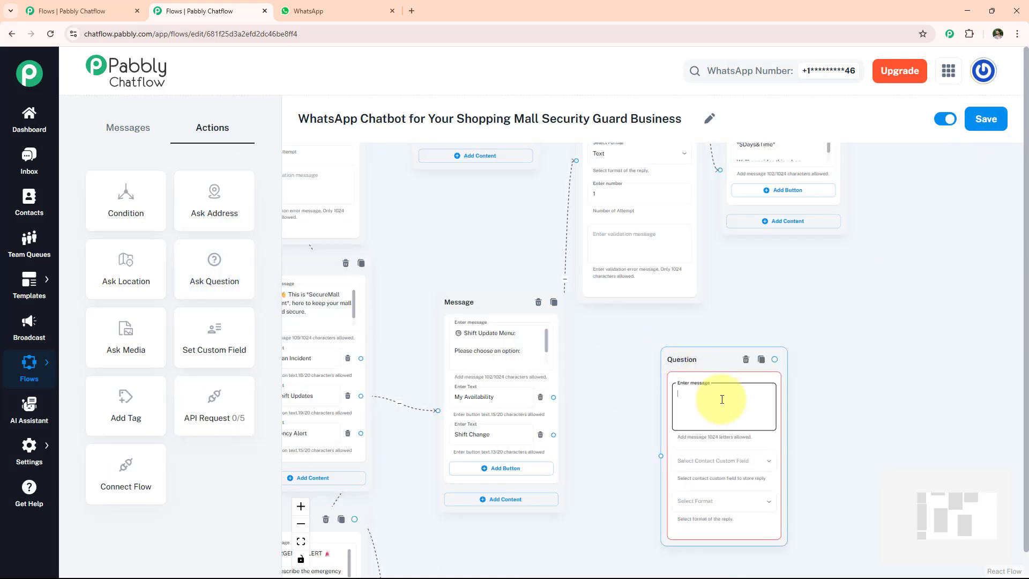
{"action": "type", "text": "Please provide the shift you want to change and the reason. (e.g., Can't work Friday night shift, feeling unwell)"}
{"action": "left_click", "coordinate": [472, 438]}
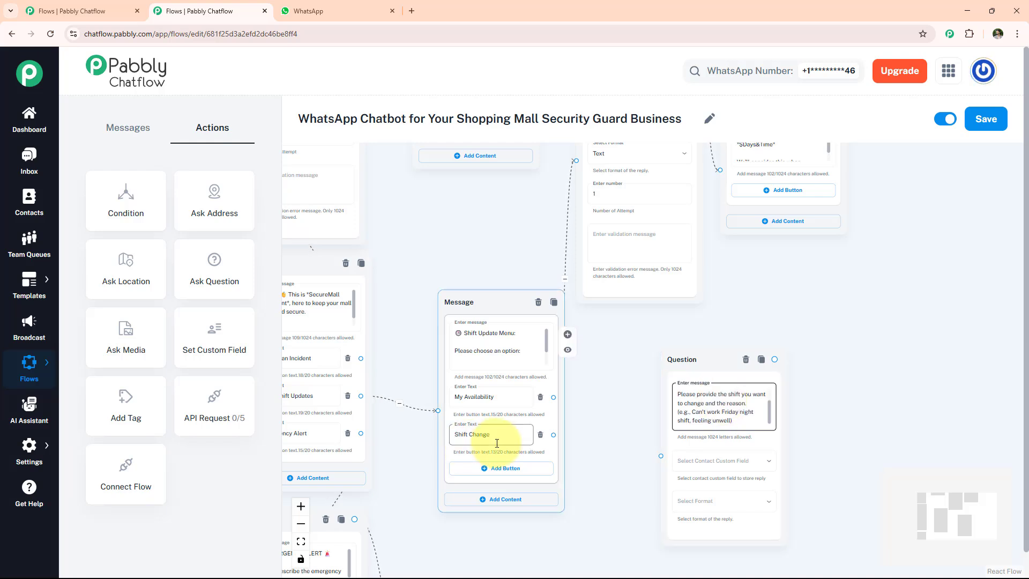
{"action": "left_click", "coordinate": [728, 411]}
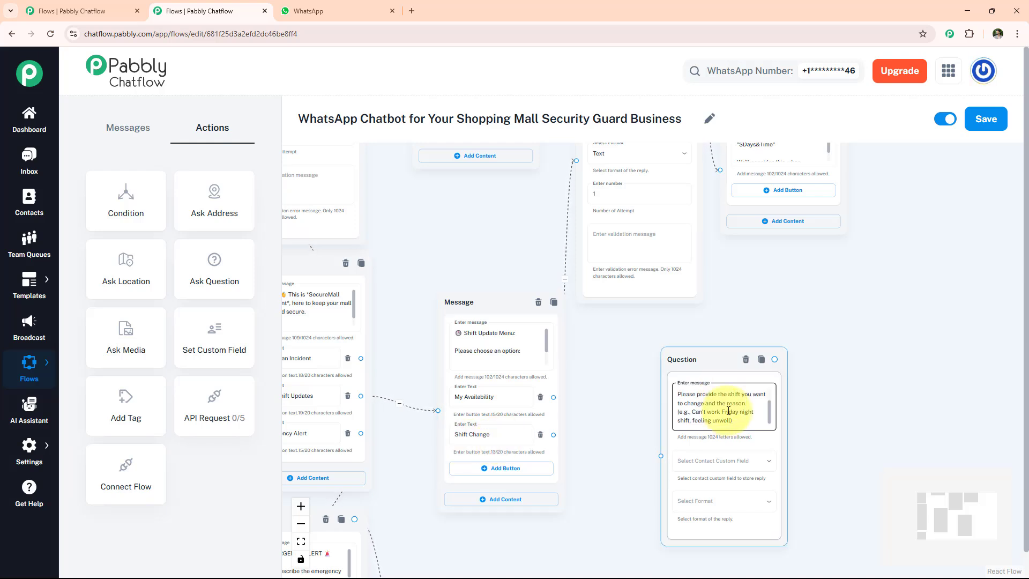
Step: Store the shift-change question's reply in the ShiftChangeRequest custom field with the Text format, and connect the Shift Change button to the question
{"action": "scroll", "coordinate": [729, 413], "scroll_direction": "up", "scroll_amount": 1}
{"action": "left_click", "coordinate": [726, 464]}
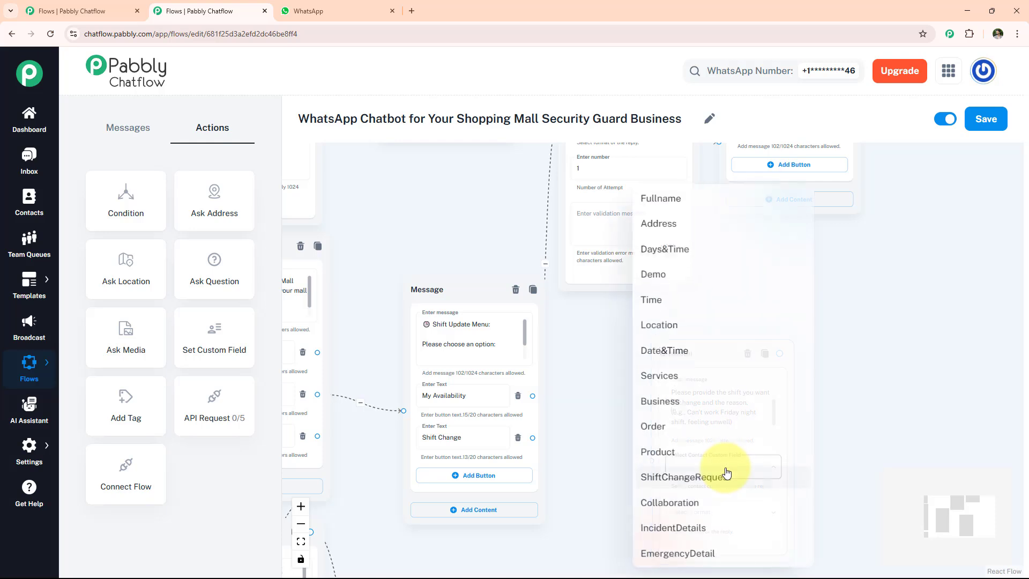
{"action": "left_click", "coordinate": [726, 474]}
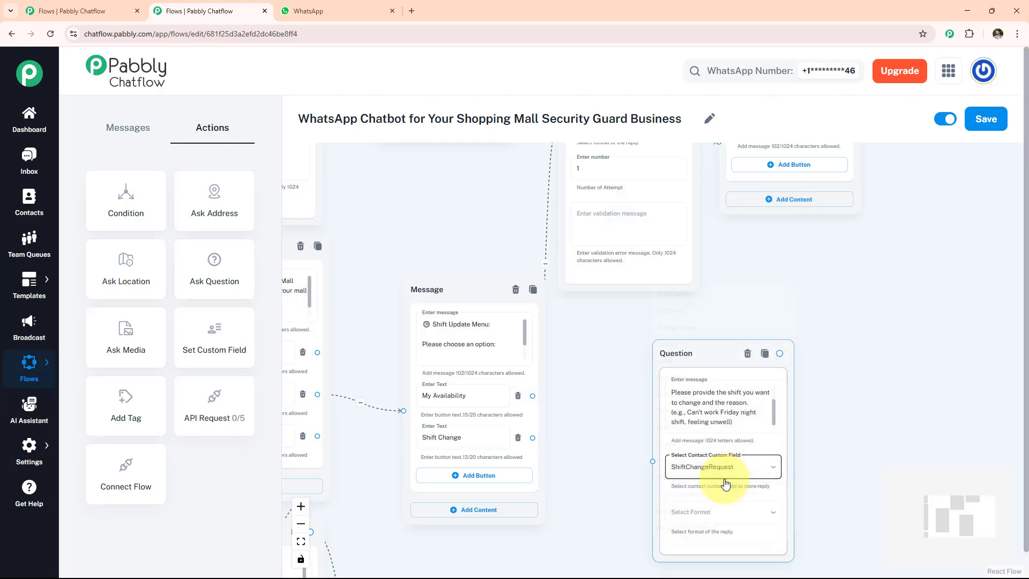
{"action": "left_click", "coordinate": [733, 522]}
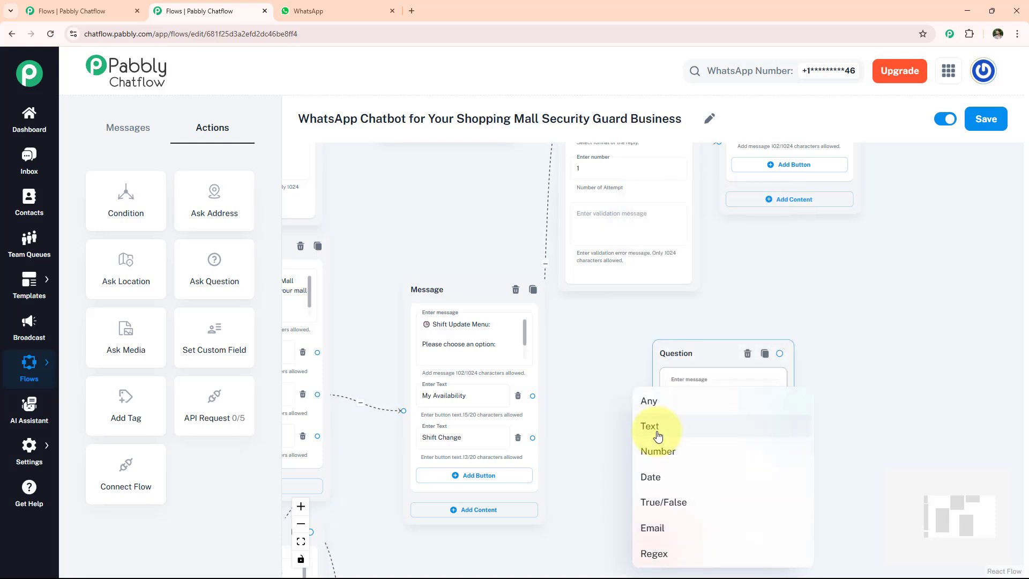
{"action": "left_click", "coordinate": [658, 423]}
{"action": "left_click_drag", "start_coordinate": [533, 438], "coordinate": [653, 520]}
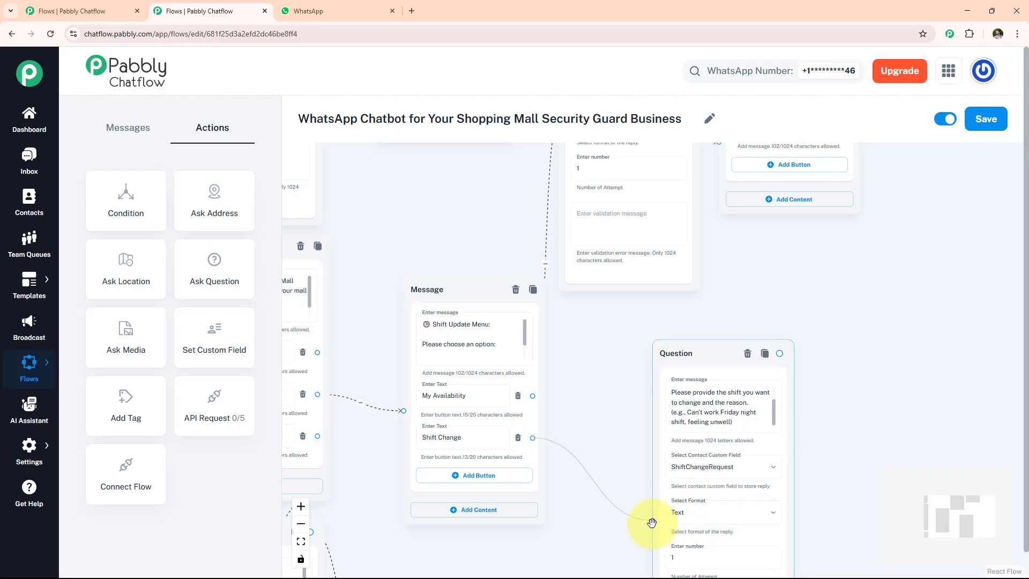
Step: Add a text message beside the shift-change question with "Your request has been noted: $ShiftChangeRequest" and a note that the supervisor will review it
{"action": "left_click_drag", "start_coordinate": [829, 407], "coordinate": [854, 433]}
{"action": "scroll", "coordinate": [869, 429], "scroll_direction": "left", "scroll_amount": 5}
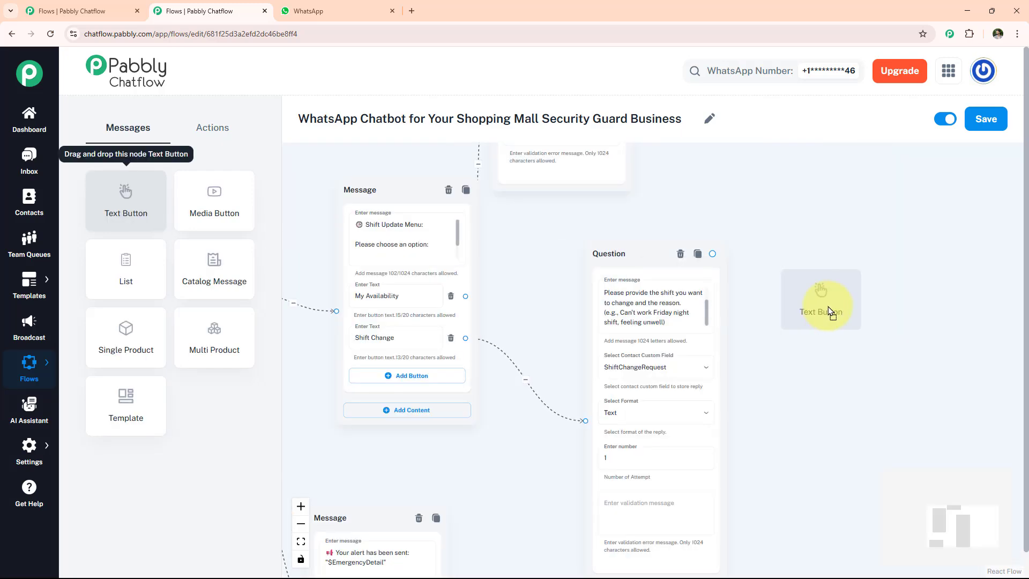
{"action": "left_click_drag", "start_coordinate": [827, 305], "coordinate": [836, 314]}
{"action": "left_click", "coordinate": [871, 354]}
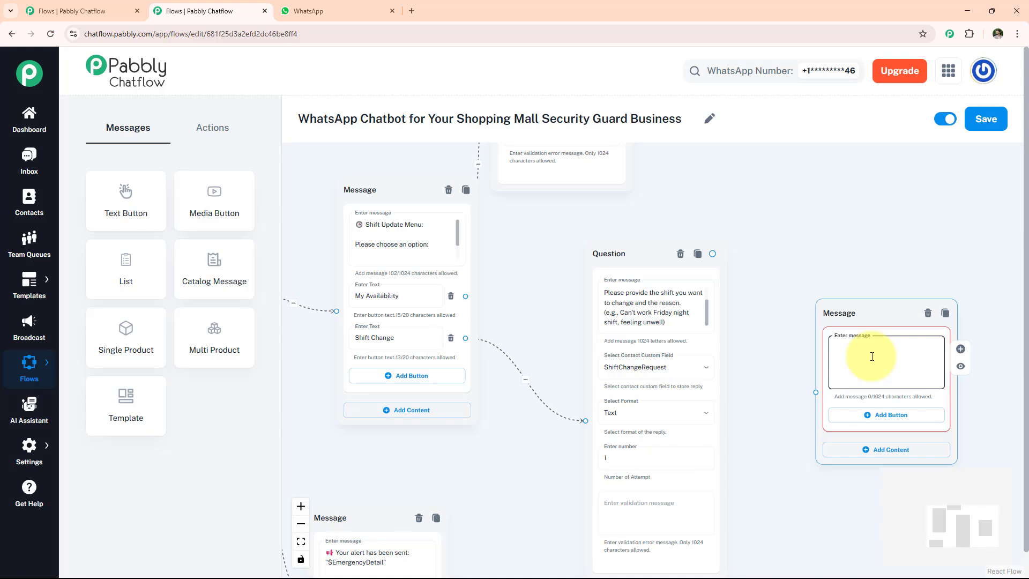
{"action": "left_click", "coordinate": [657, 316]}
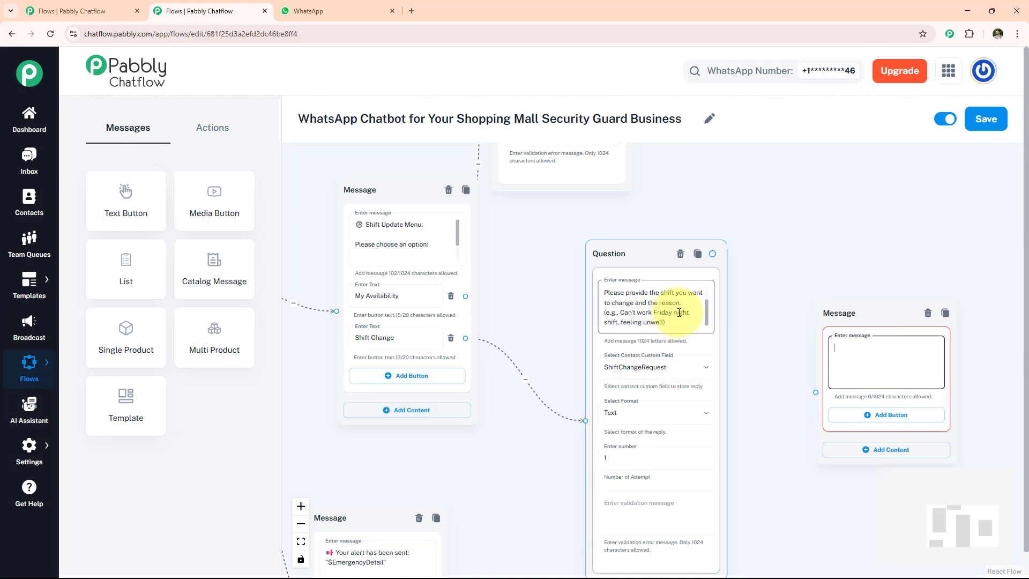
{"action": "left_click", "coordinate": [887, 359]}
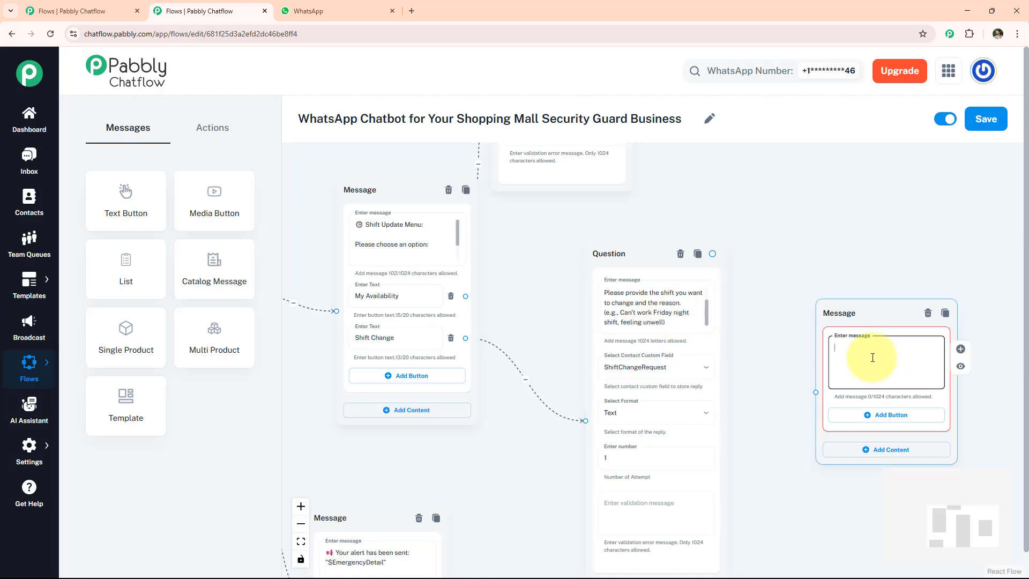
{"action": "key", "text": "ctrl+v"}
Step: Connect the shift-change question to the request confirmation message and save the flow
{"action": "left_click_drag", "start_coordinate": [713, 254], "coordinate": [816, 393]}
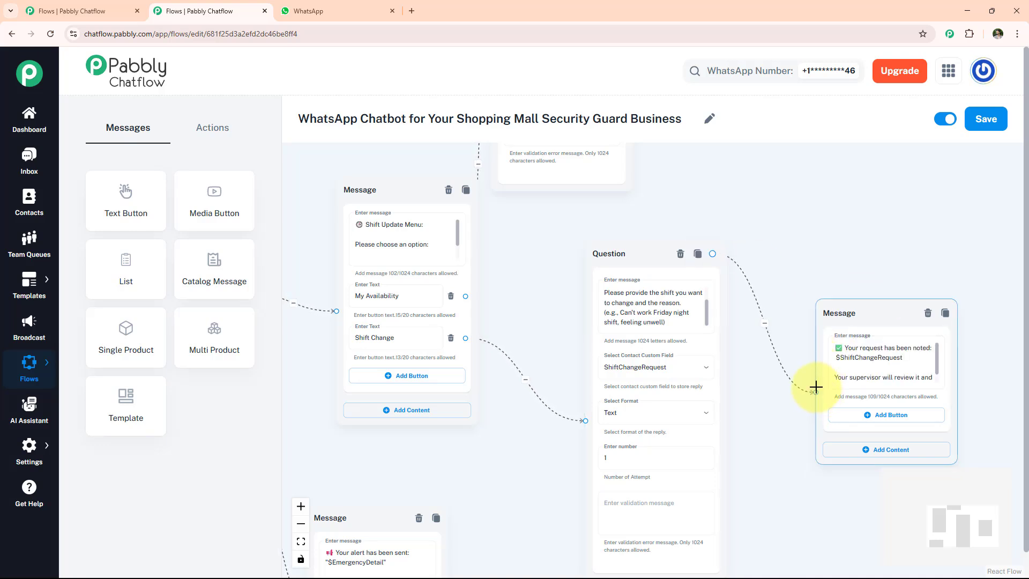
{"action": "left_click", "coordinate": [991, 121]}
{"action": "scroll", "coordinate": [764, 205], "scroll_direction": "down", "scroll_amount": 3}
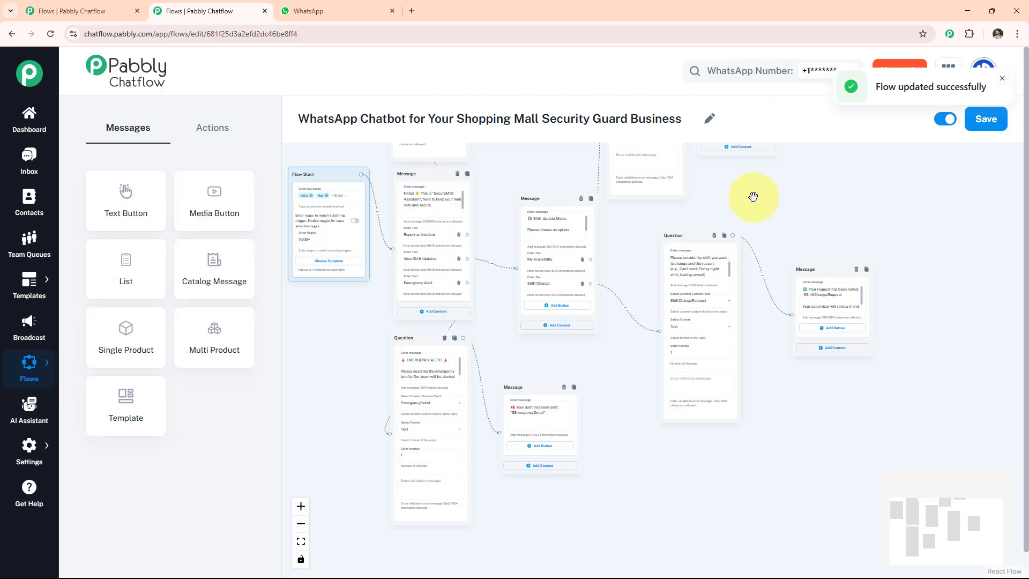
{"action": "left_click_drag", "start_coordinate": [761, 214], "coordinate": [788, 308]}
{"action": "scroll", "coordinate": [759, 238], "scroll_direction": "down", "scroll_amount": 2}
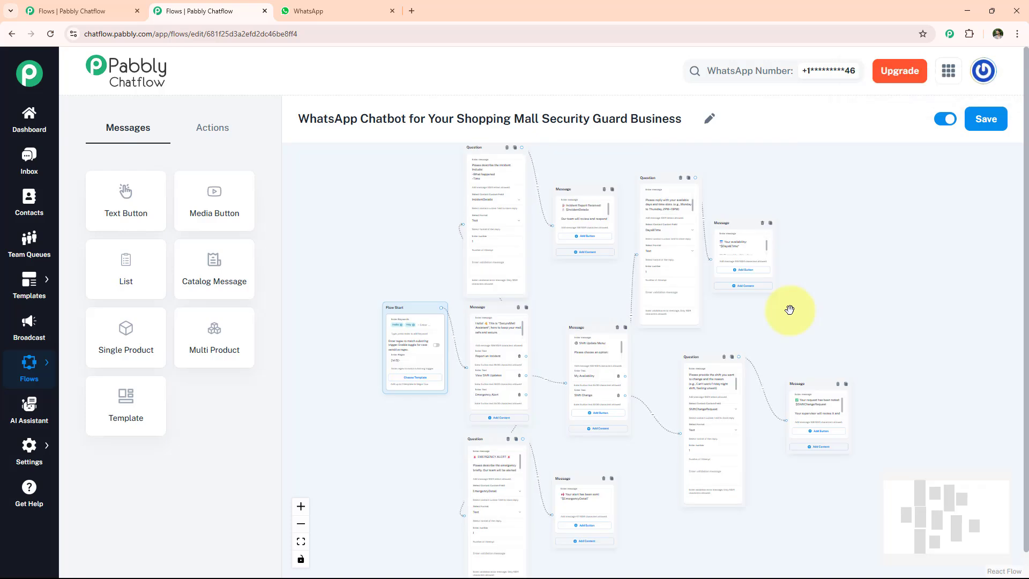
Step: Switch to WhatsApp Web and send "Emergency Alert" in the Shopping Mall Security Guard Business chat
{"action": "left_click", "coordinate": [336, 2]}
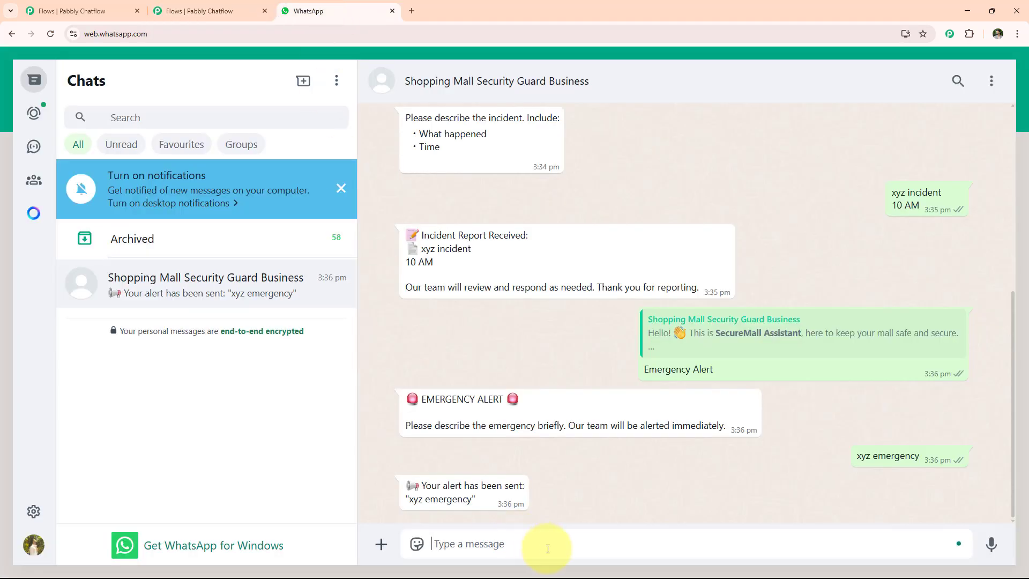
{"action": "type", "text": "Emergency Alert"}
{"action": "key", "text": "Return"}
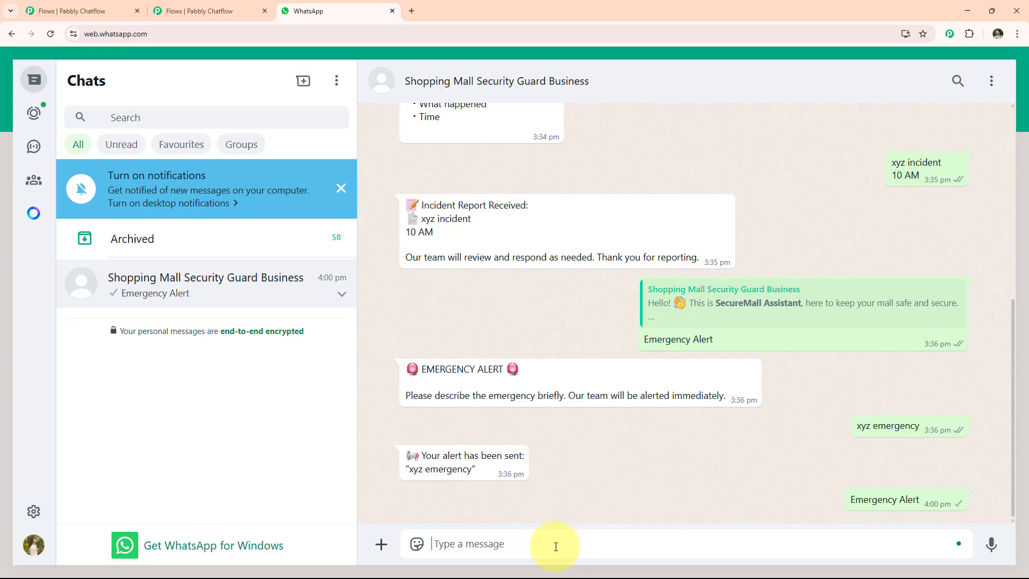